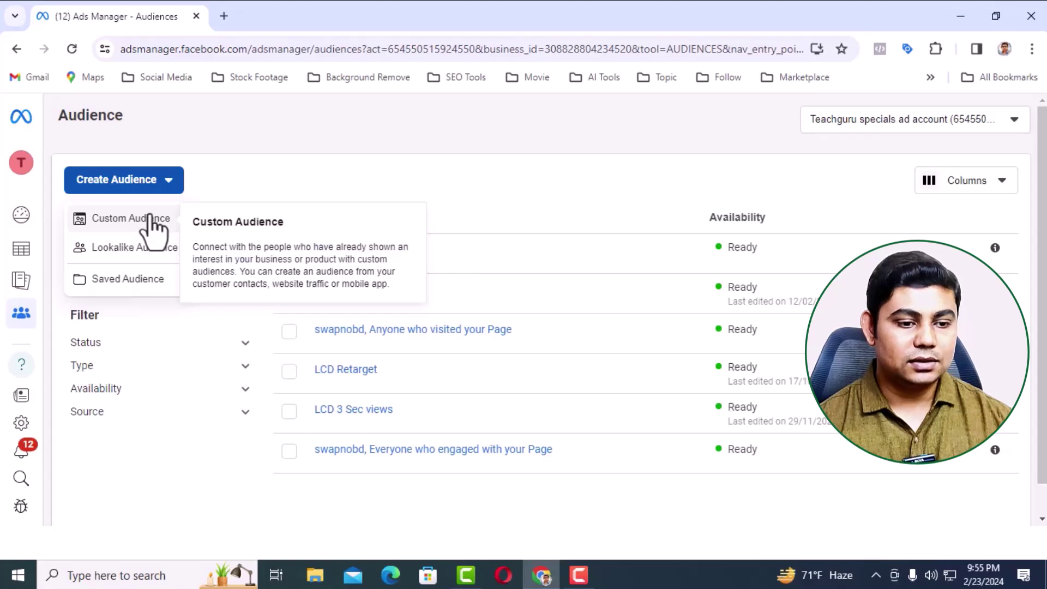
# - Start creating a Custom Audience with Video as its Meta source
pyautogui.click(151, 219)
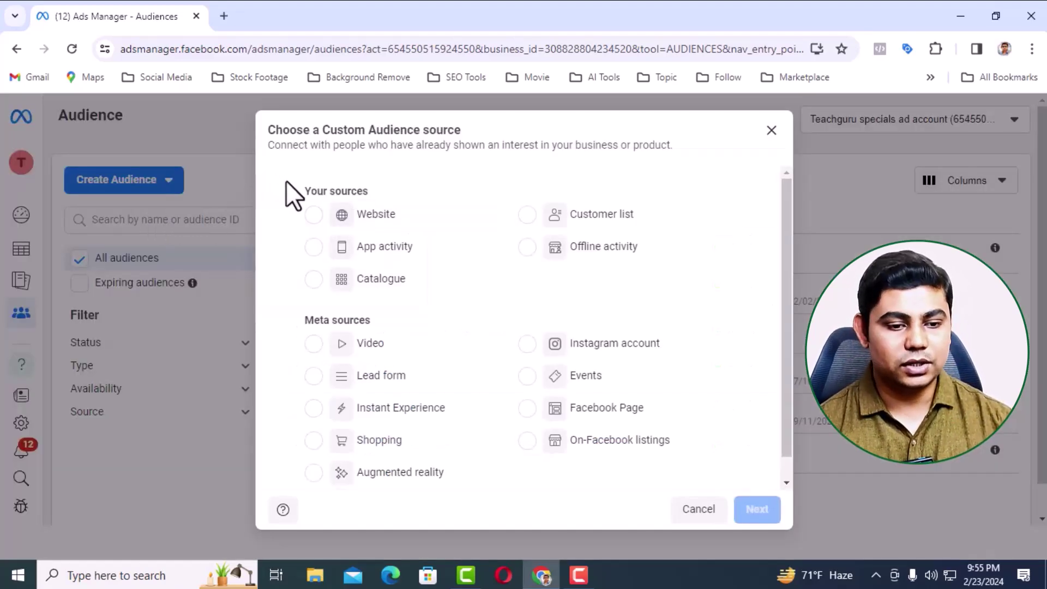
pyautogui.moveTo(286, 181); pyautogui.dragTo(444, 198)
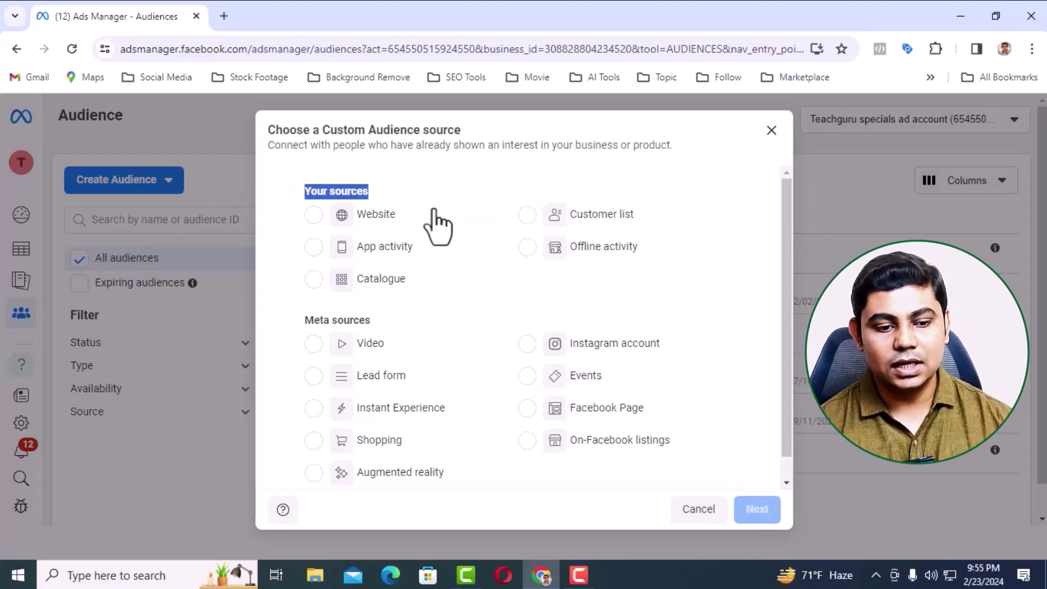
pyautogui.moveTo(292, 312); pyautogui.dragTo(402, 306)
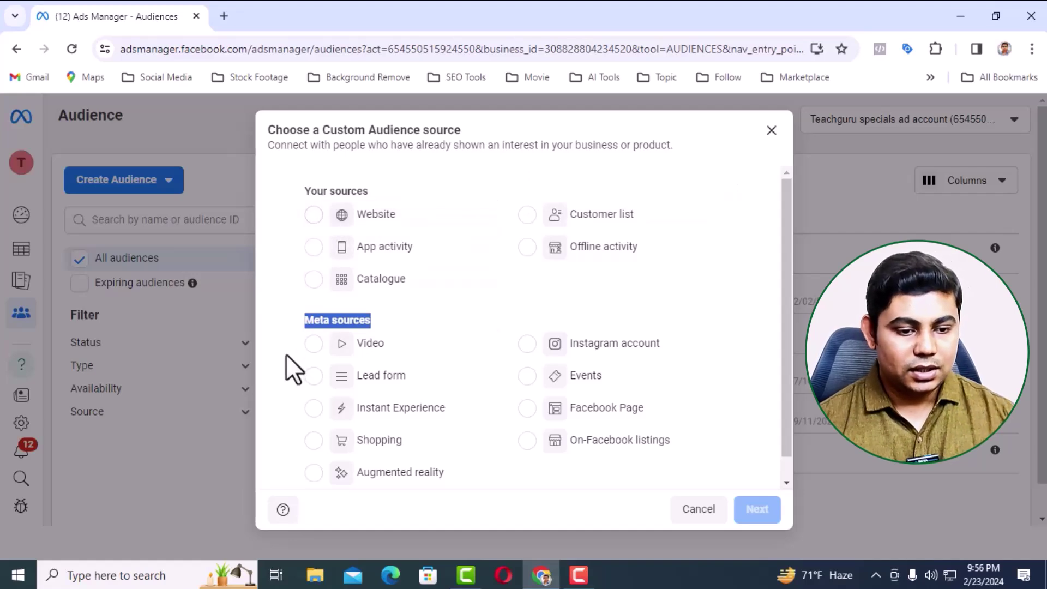
pyautogui.click(283, 317)
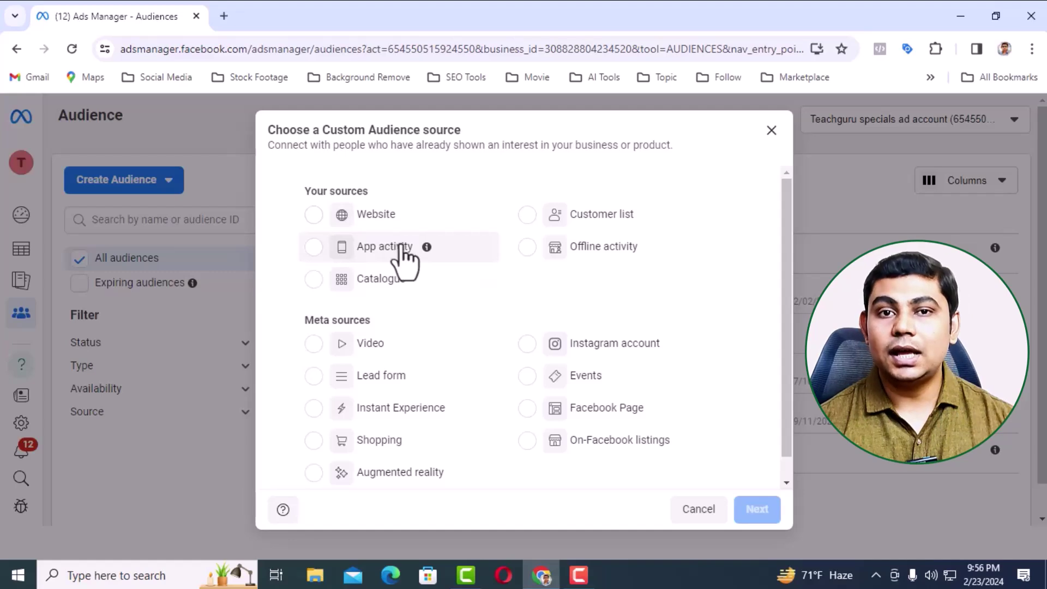
pyautogui.scroll(-1, 451, 300)
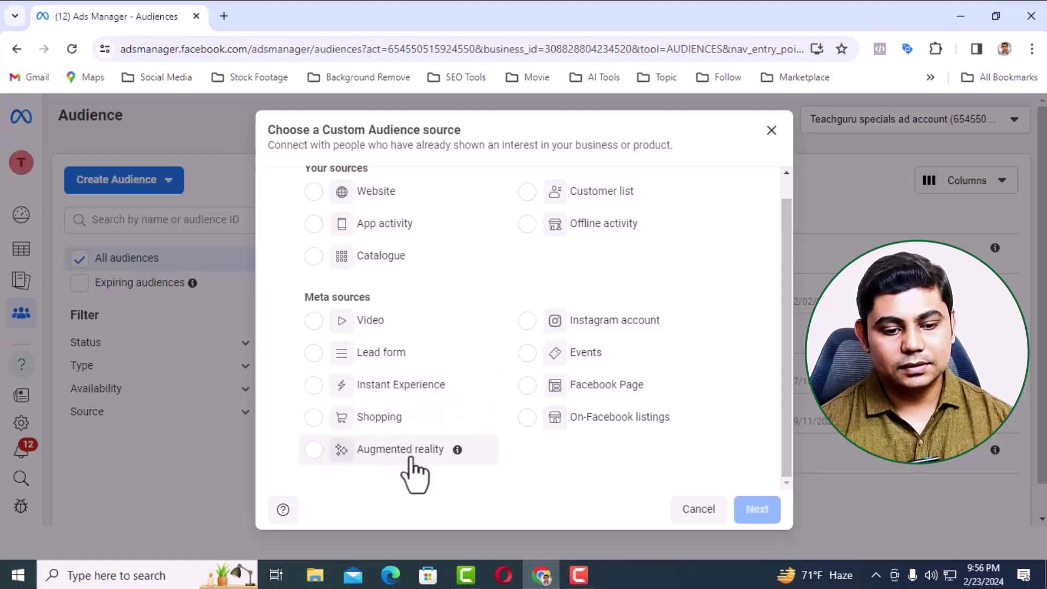
pyautogui.moveTo(460, 384)
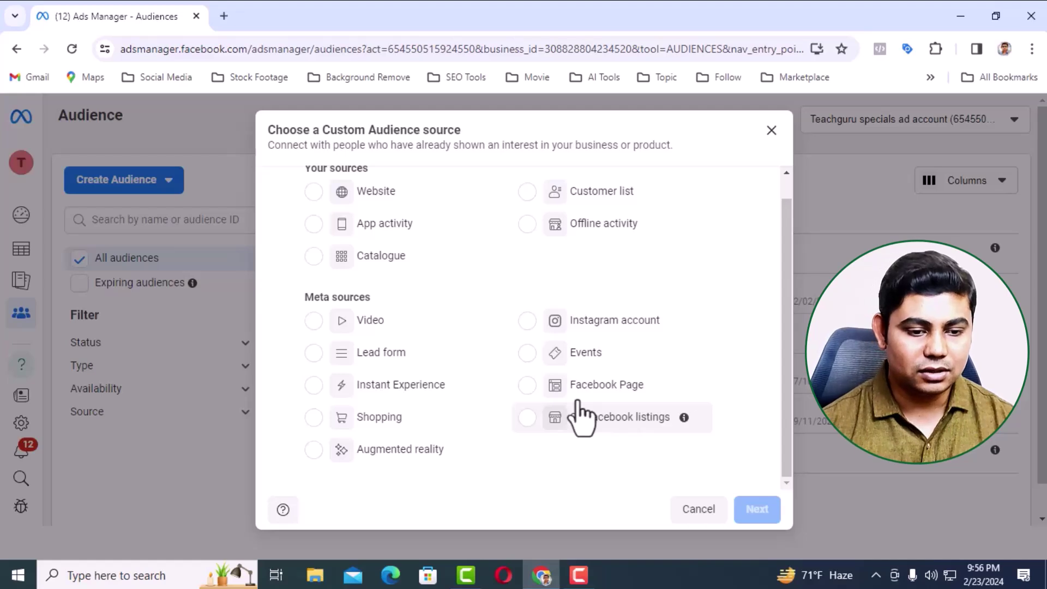
pyautogui.click(313, 322)
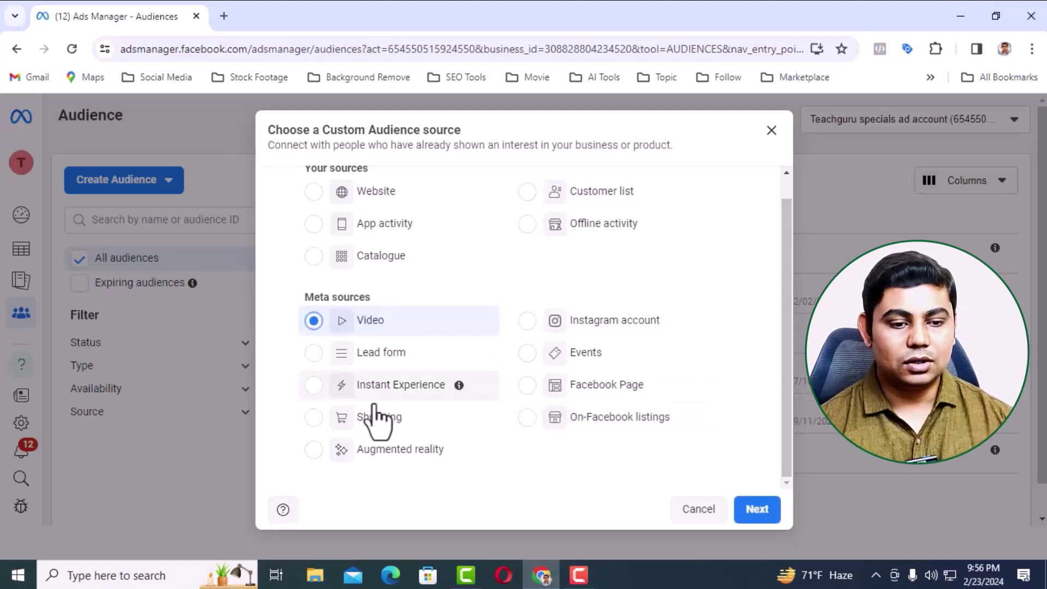
pyautogui.click(766, 515)
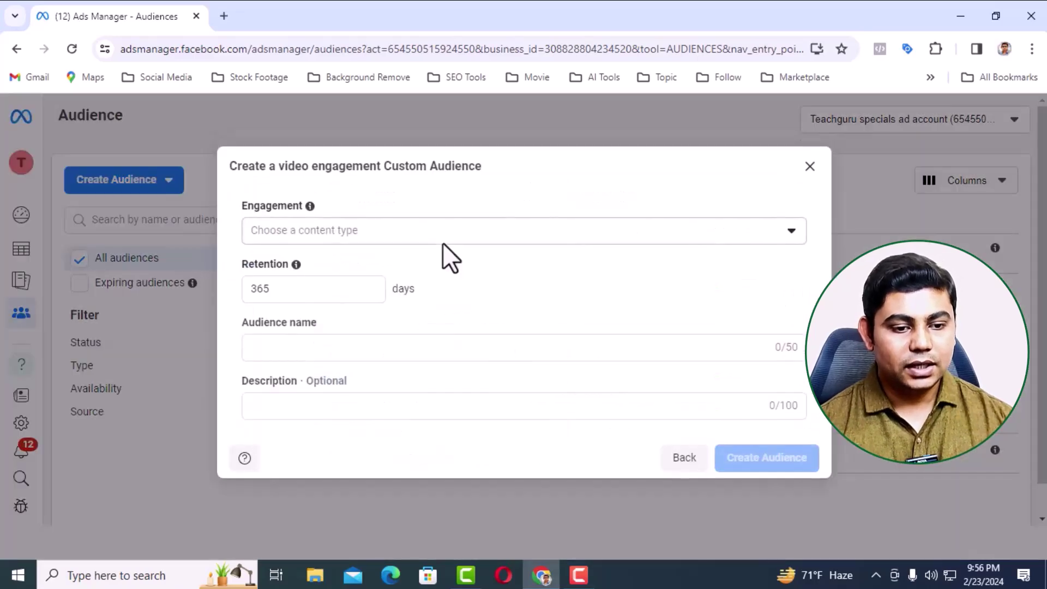
# - Set the engagement to people who have watched at least 25% of your video and the retention to 90 days
pyautogui.click(793, 233)
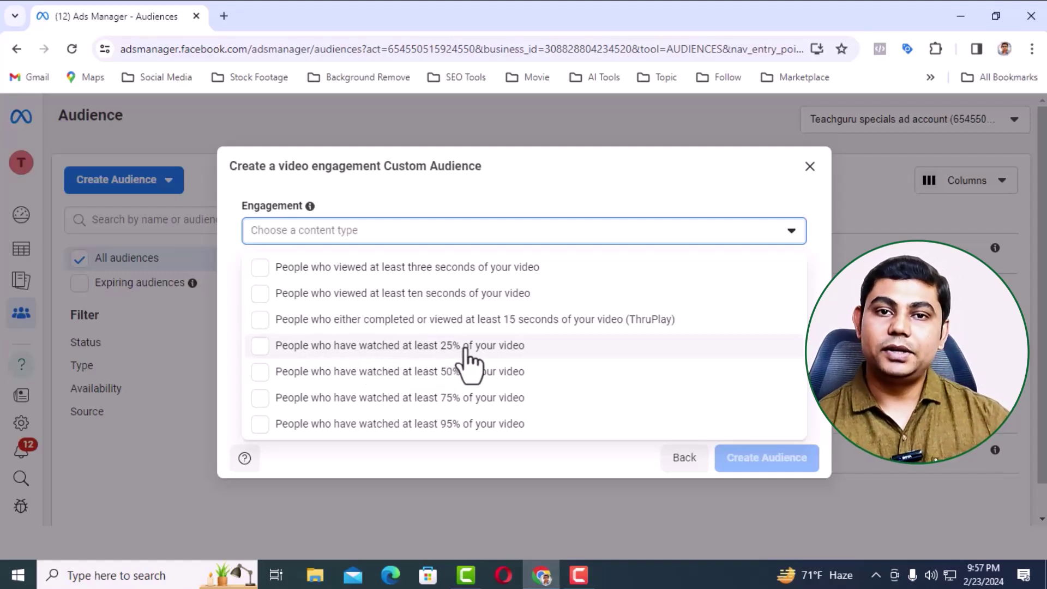
pyautogui.click(266, 349)
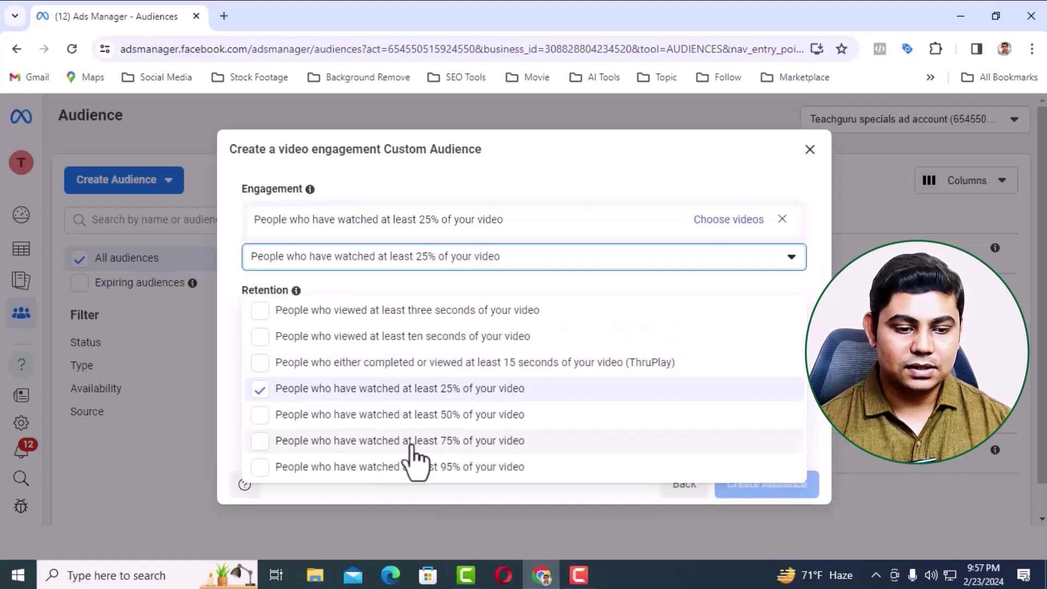
pyautogui.click(234, 342)
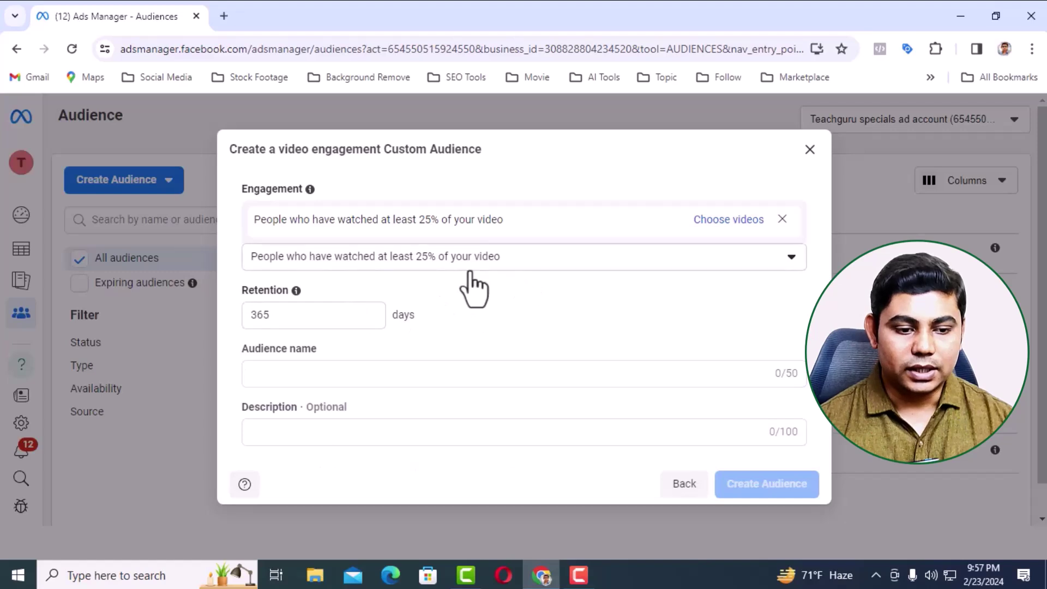
pyautogui.moveTo(308, 316); pyautogui.dragTo(194, 314)
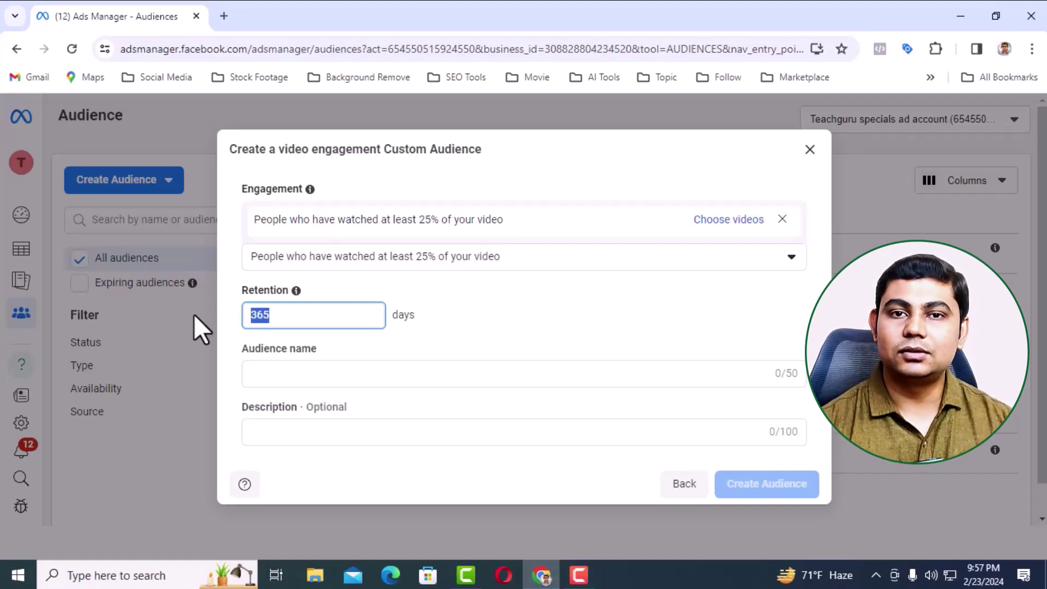
pyautogui.write('90')
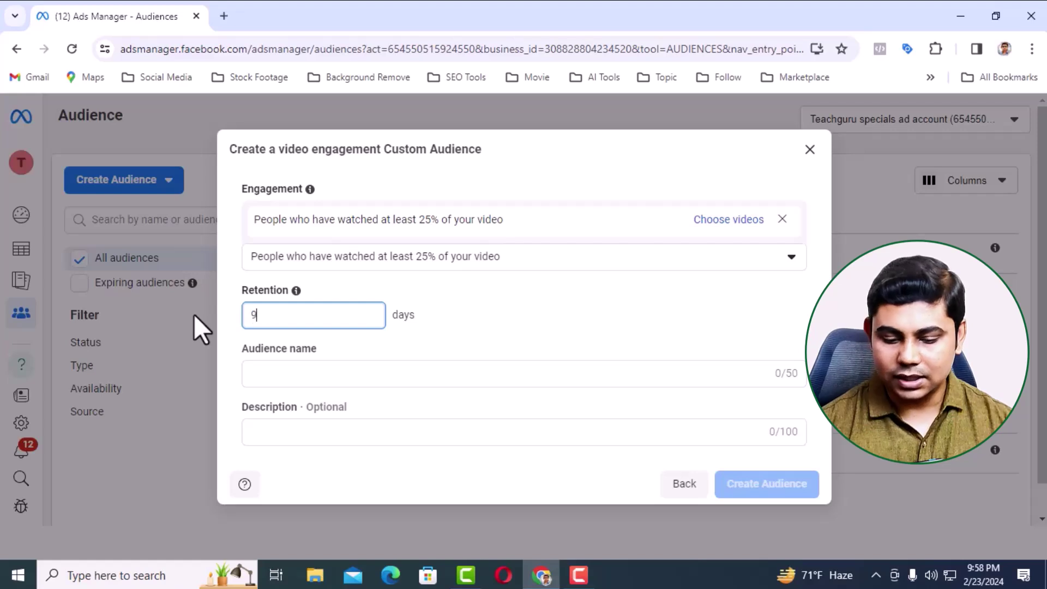
pyautogui.click(537, 304)
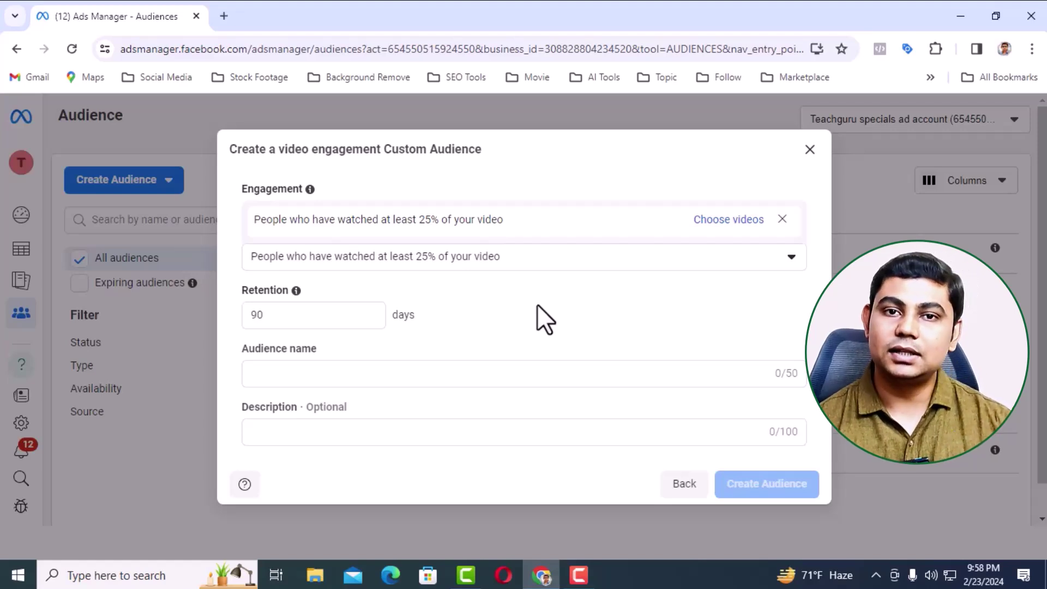
# - Name the audience "Teachguru video views 25% Days 90" and enter "Teachguru" as its description
pyautogui.click(307, 376)
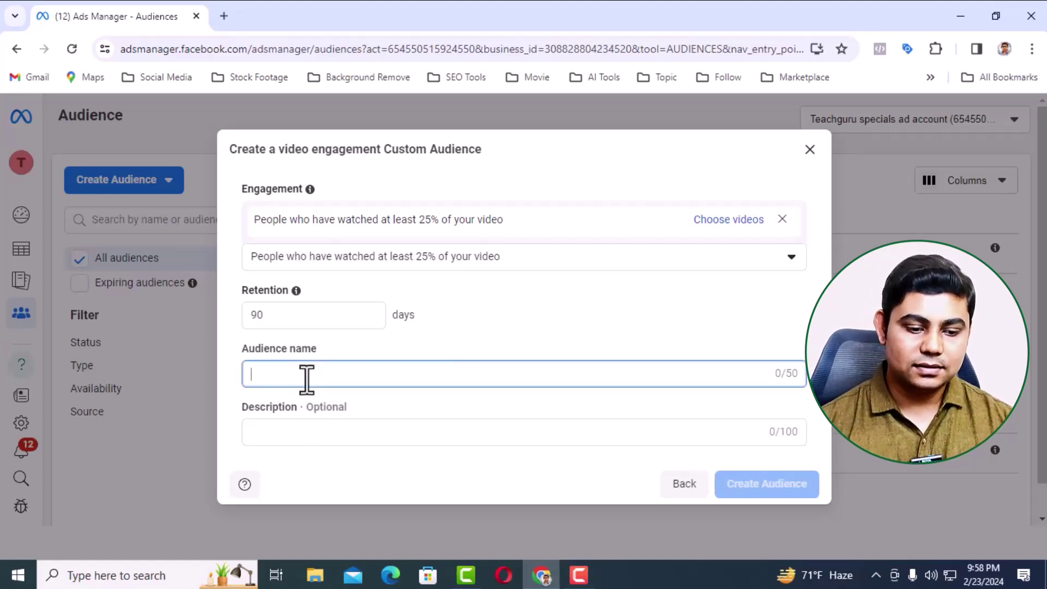
pyautogui.write('T')
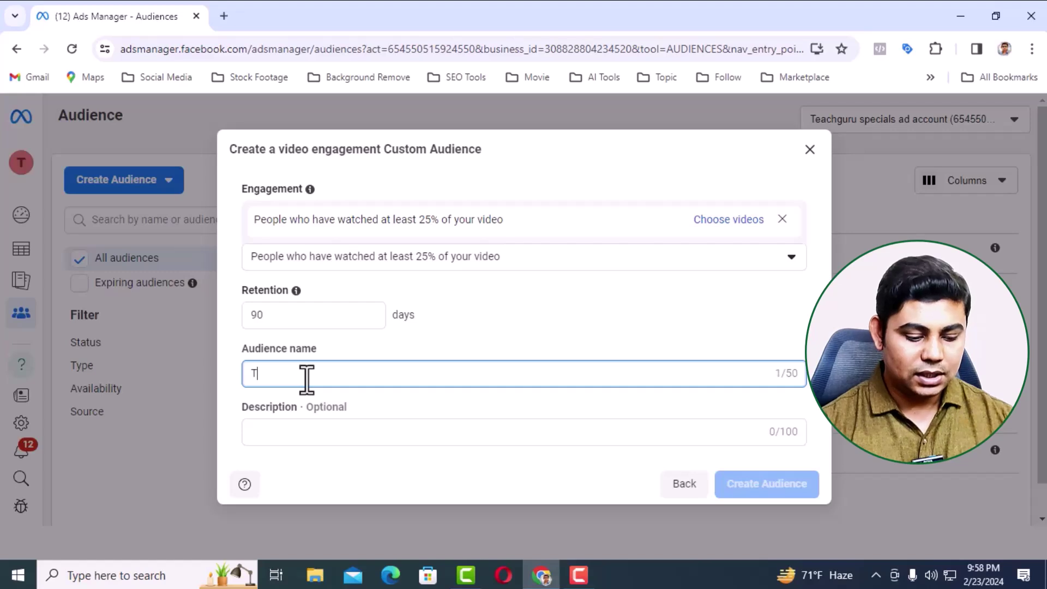
pyautogui.write('eac')
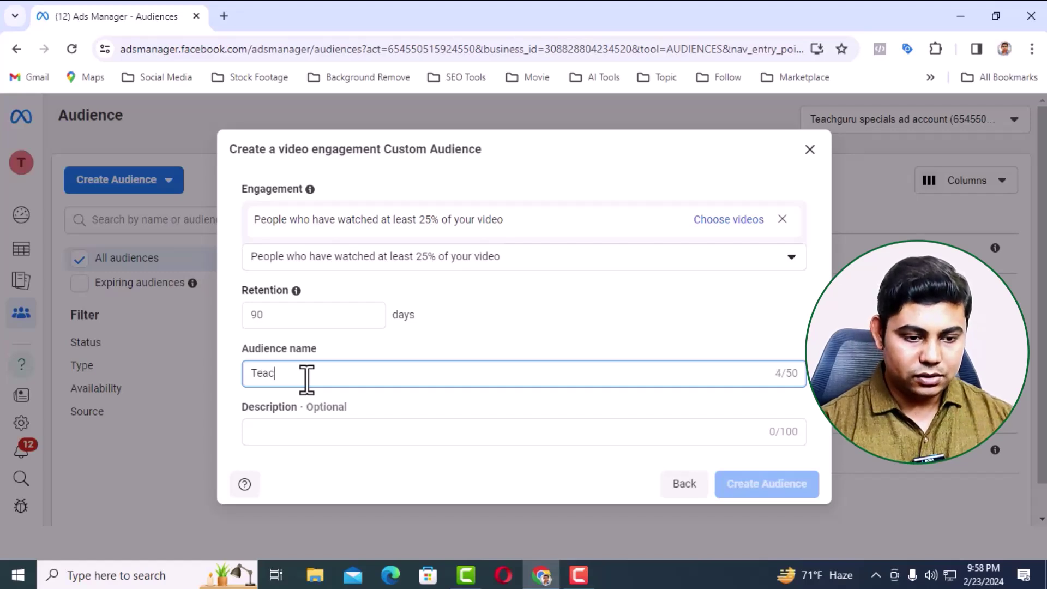
pyautogui.write('hguru video view')
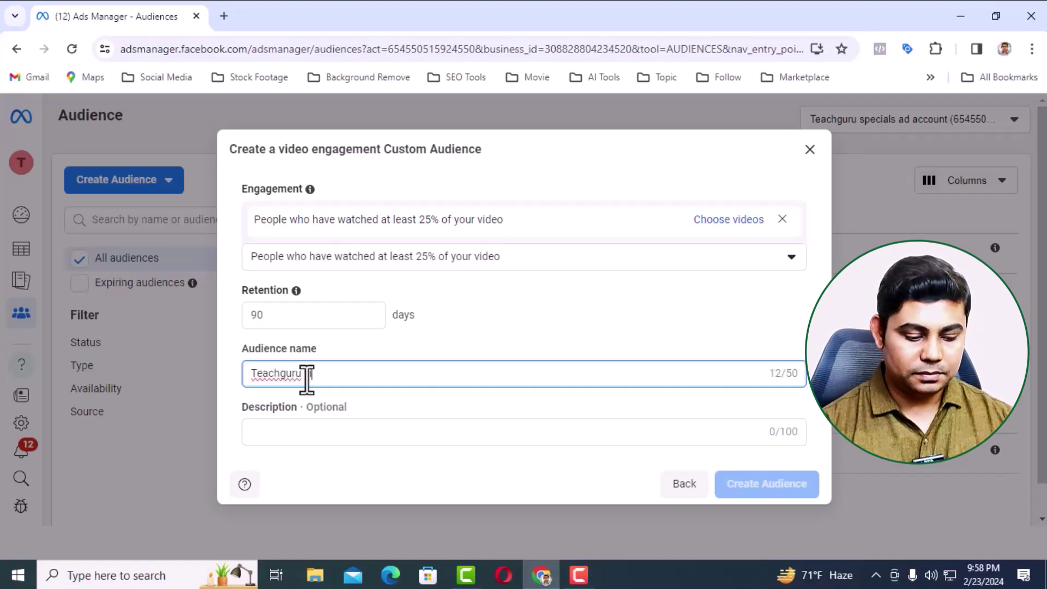
pyautogui.write('s 25%')
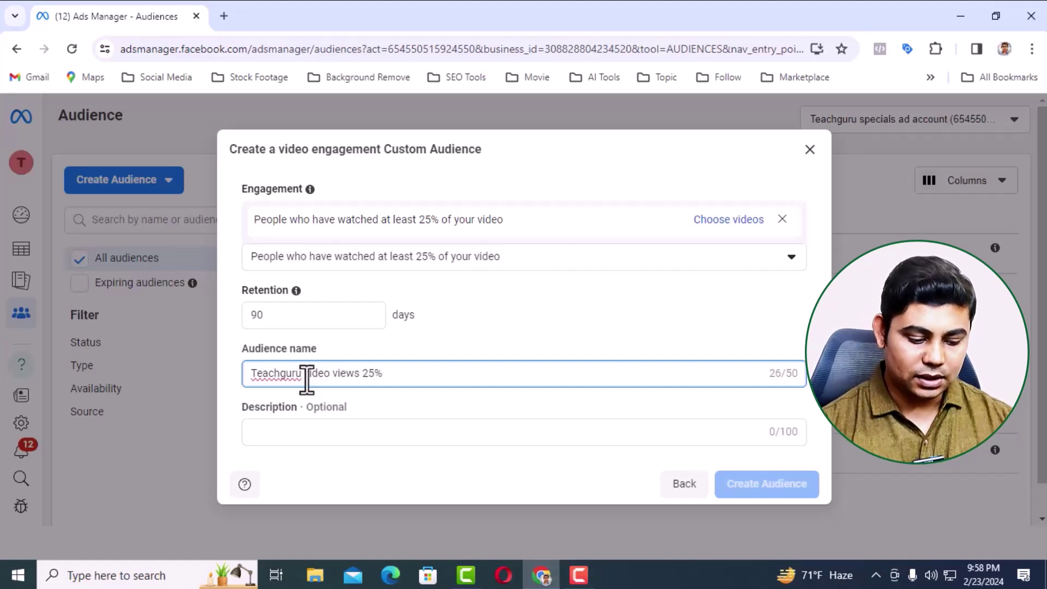
pyautogui.write(' D')
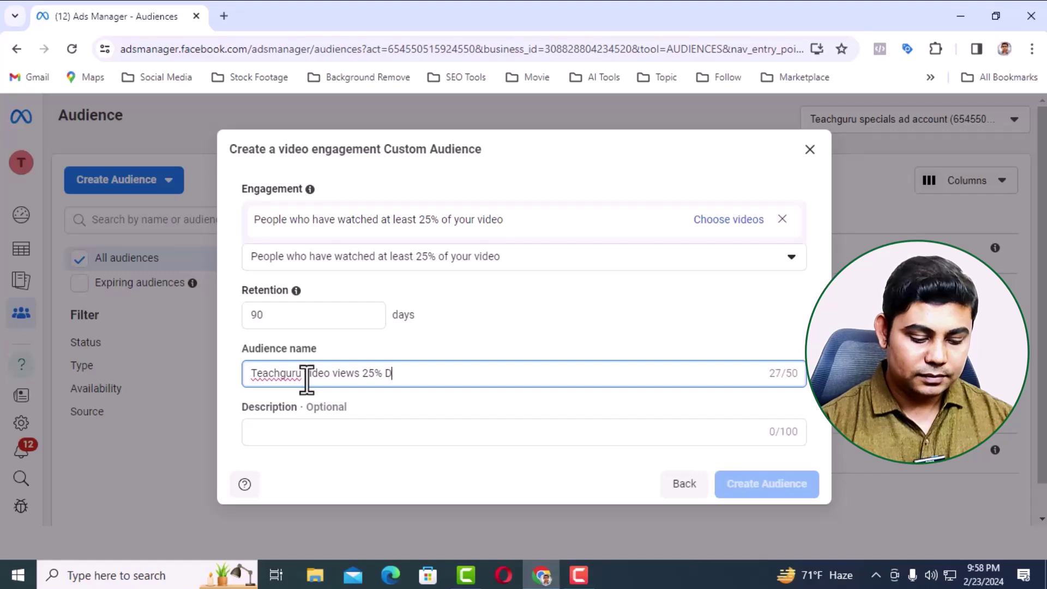
pyautogui.write('ays 90')
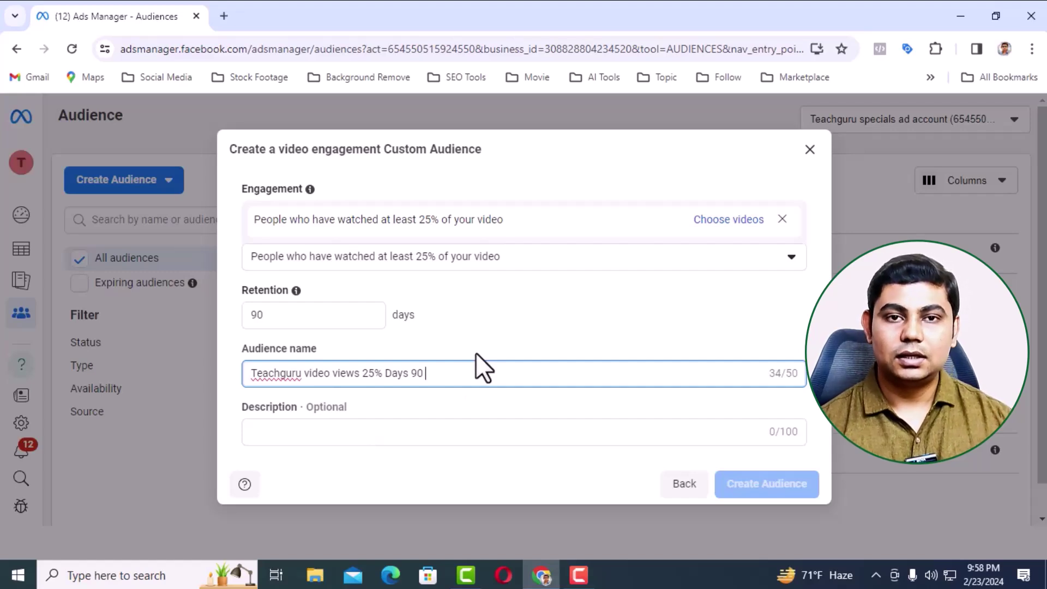
pyautogui.click(301, 433)
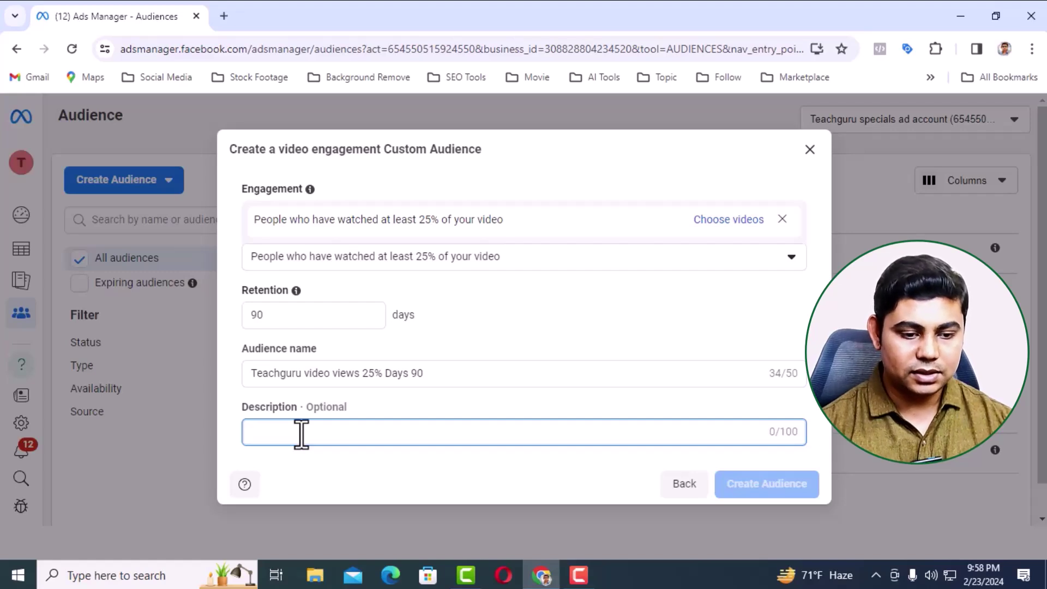
pyautogui.write('Teachguru')
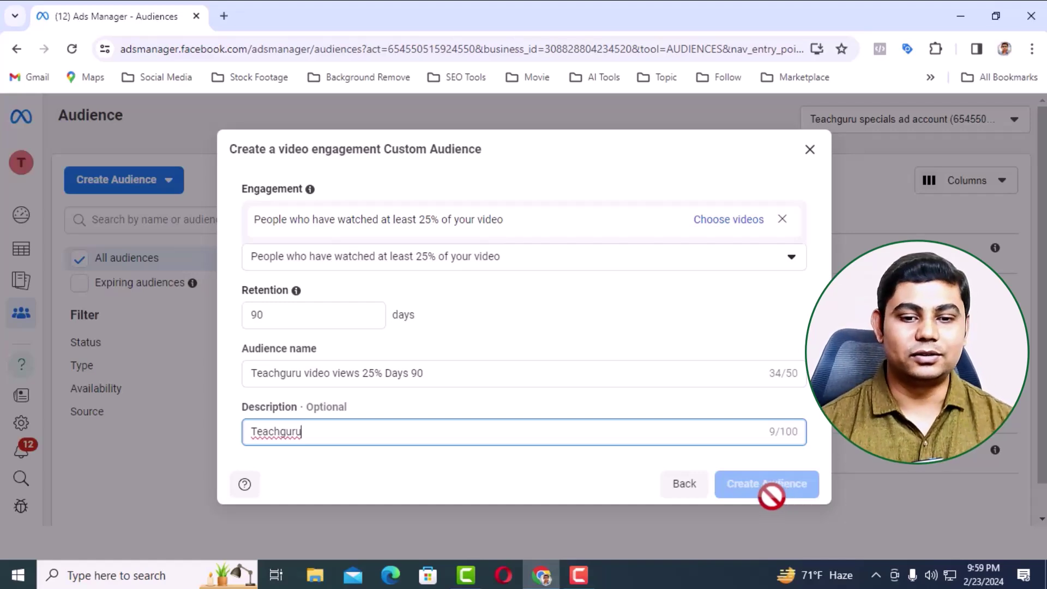
# - Open the video selection for the 25% engagement rule and set its Facebook Page to Teachguru
pyautogui.click(729, 219)
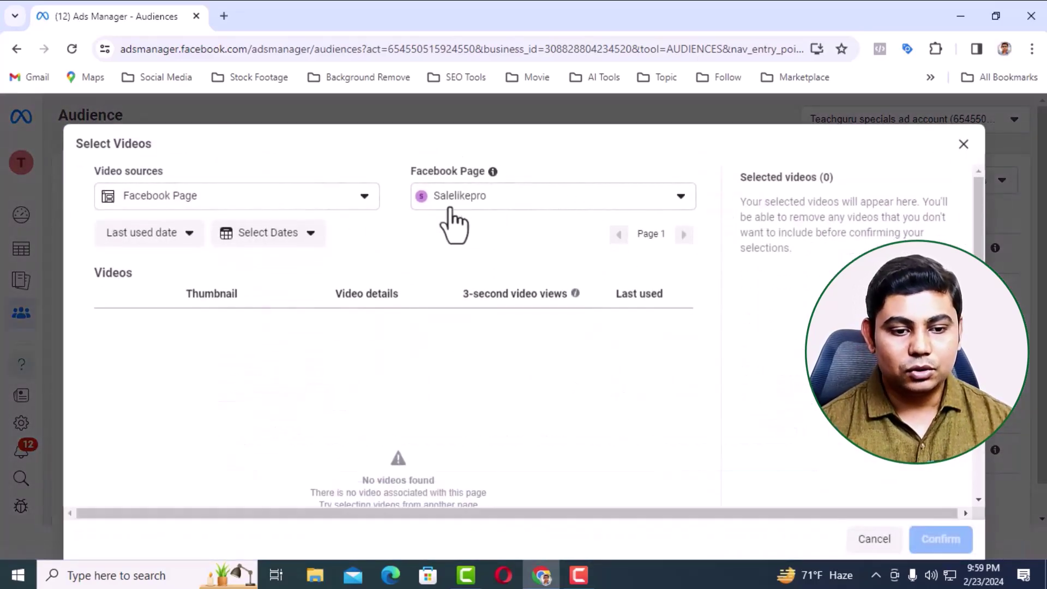
pyautogui.click(681, 199)
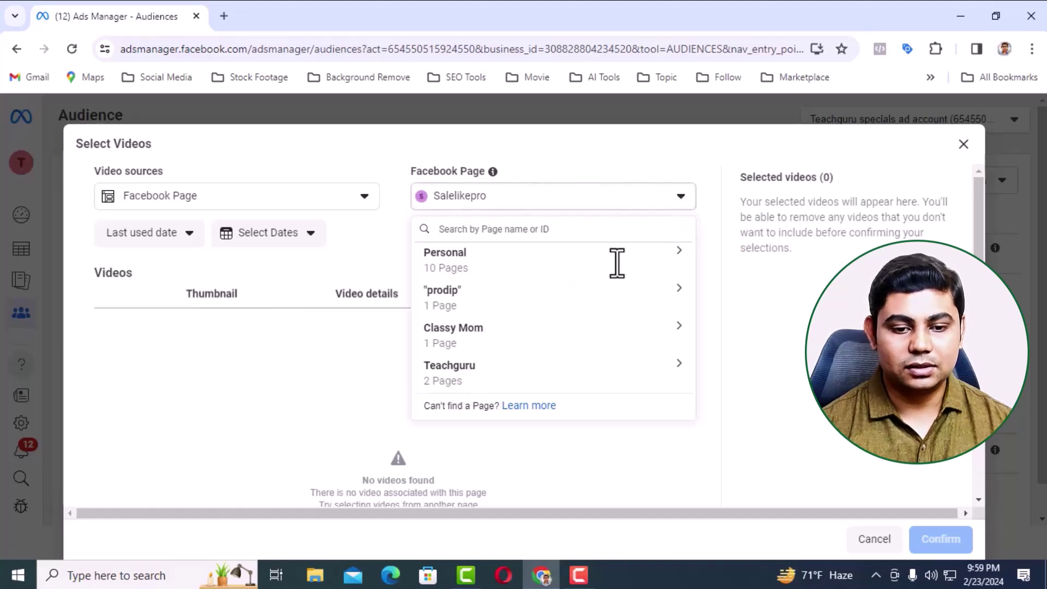
pyautogui.click(469, 377)
pyautogui.scroll(-1, 458, 414)
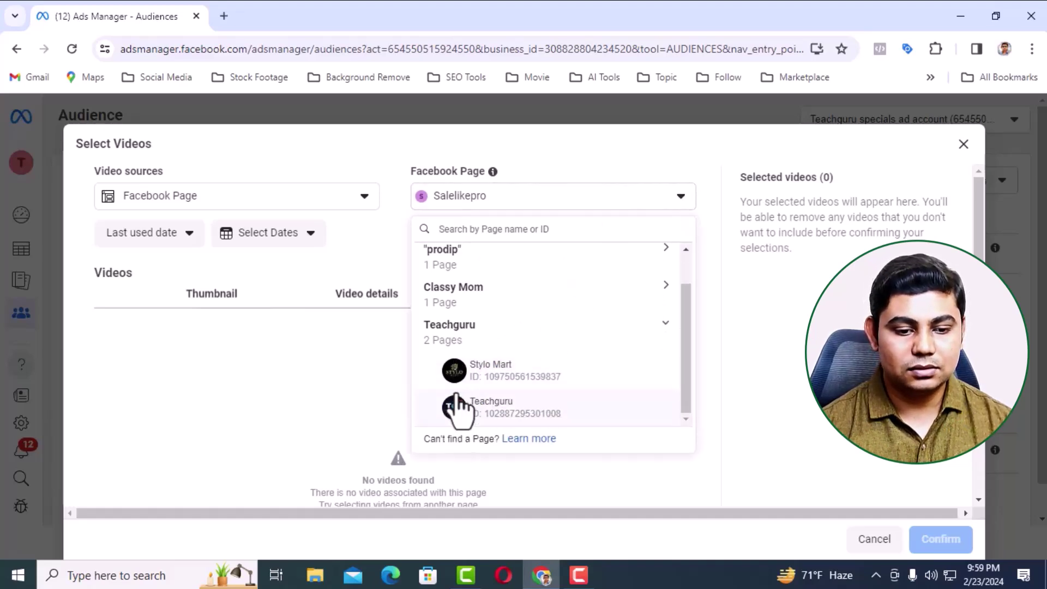
pyautogui.click(461, 417)
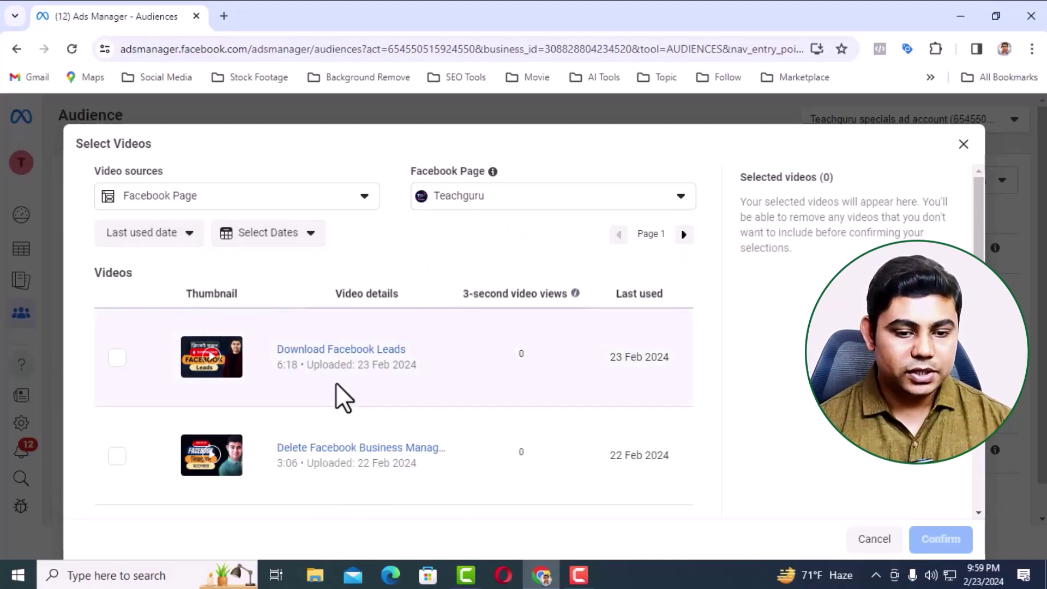
# - Select the video "Facebook ads vs Google ads: Which is effective ?" on page 5 of the video list
pyautogui.click(685, 237)
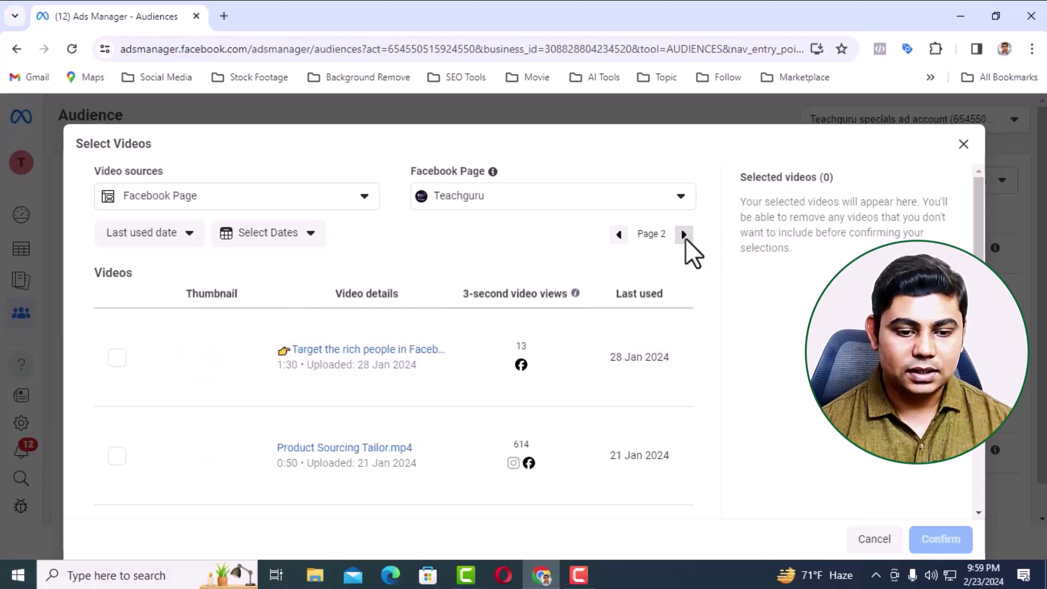
pyautogui.click(686, 237)
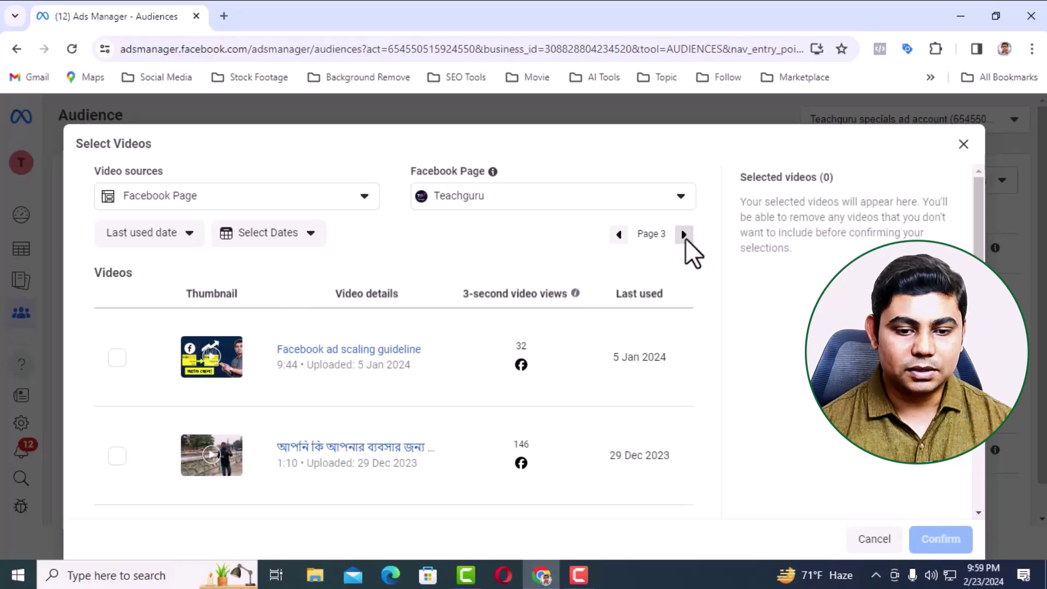
pyautogui.scroll(-3, 663, 276)
pyautogui.scroll(-3, 663, 276)
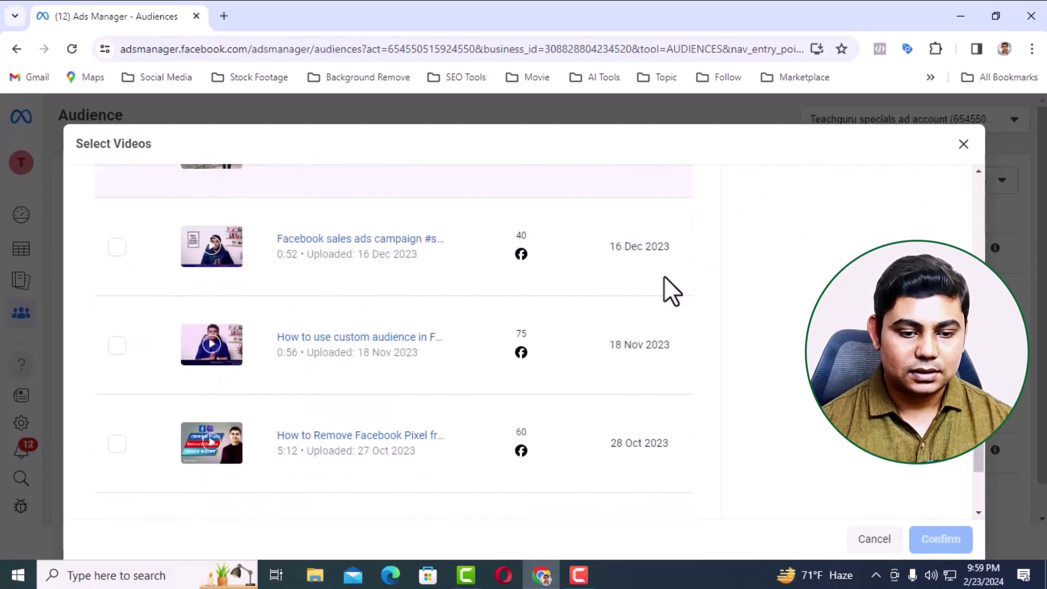
pyautogui.scroll(5, 663, 276)
pyautogui.click(684, 234)
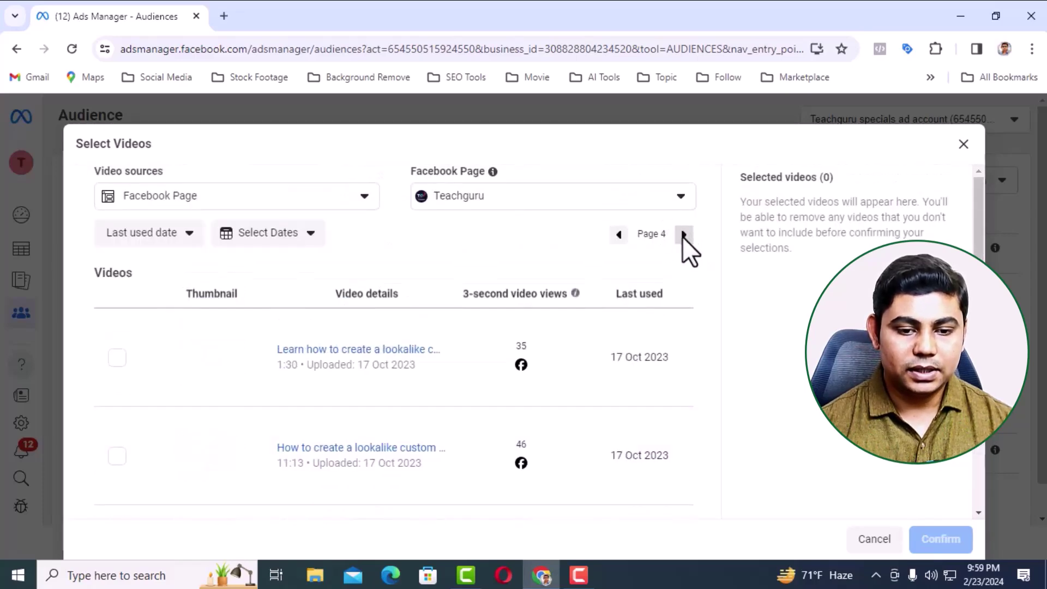
pyautogui.scroll(-5, 613, 264)
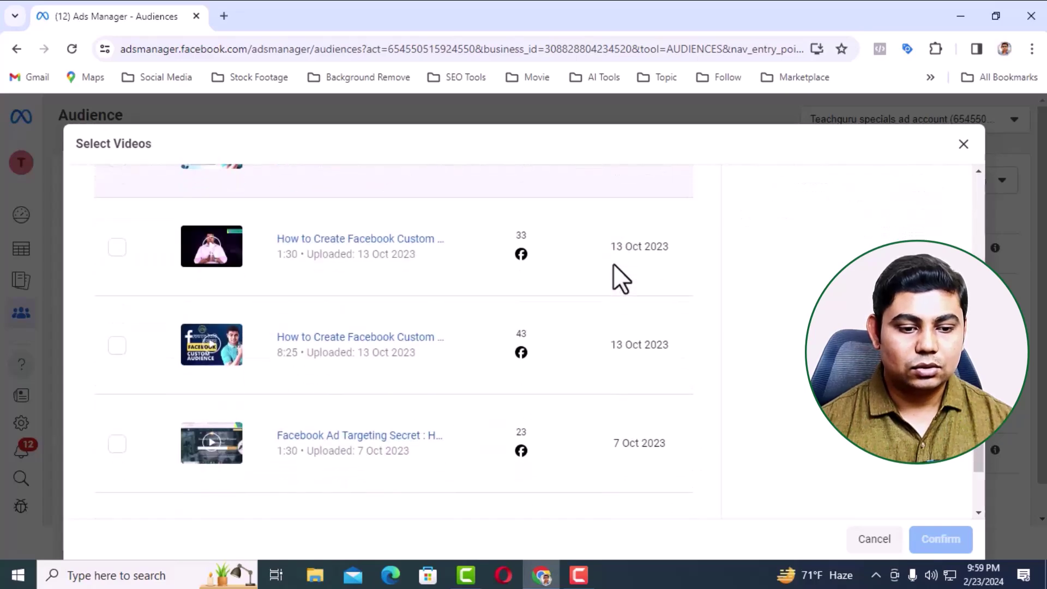
pyautogui.scroll(5, 613, 264)
pyautogui.click(683, 235)
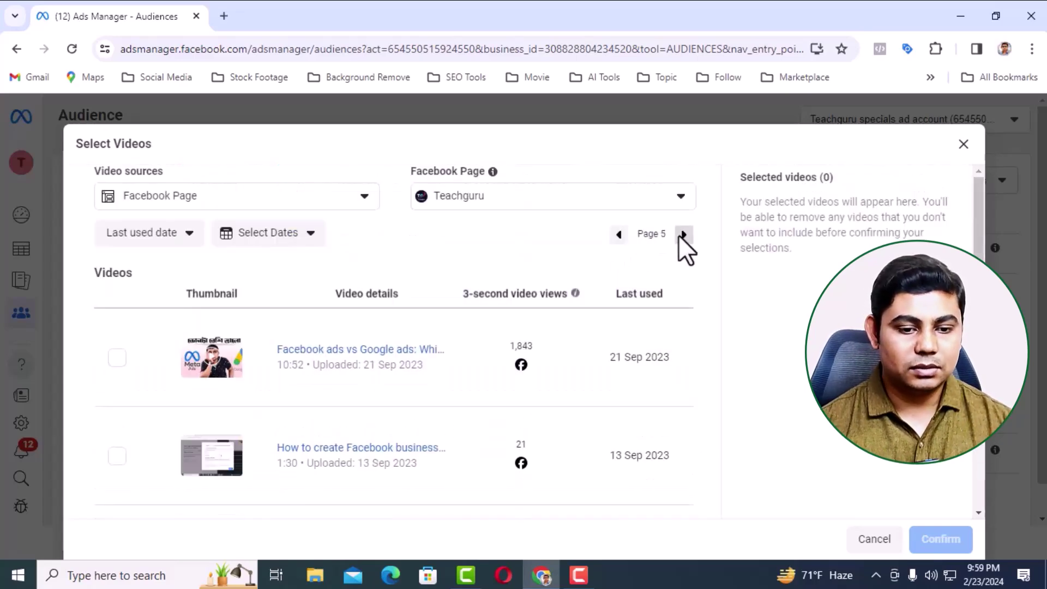
pyautogui.scroll(-2, 628, 263)
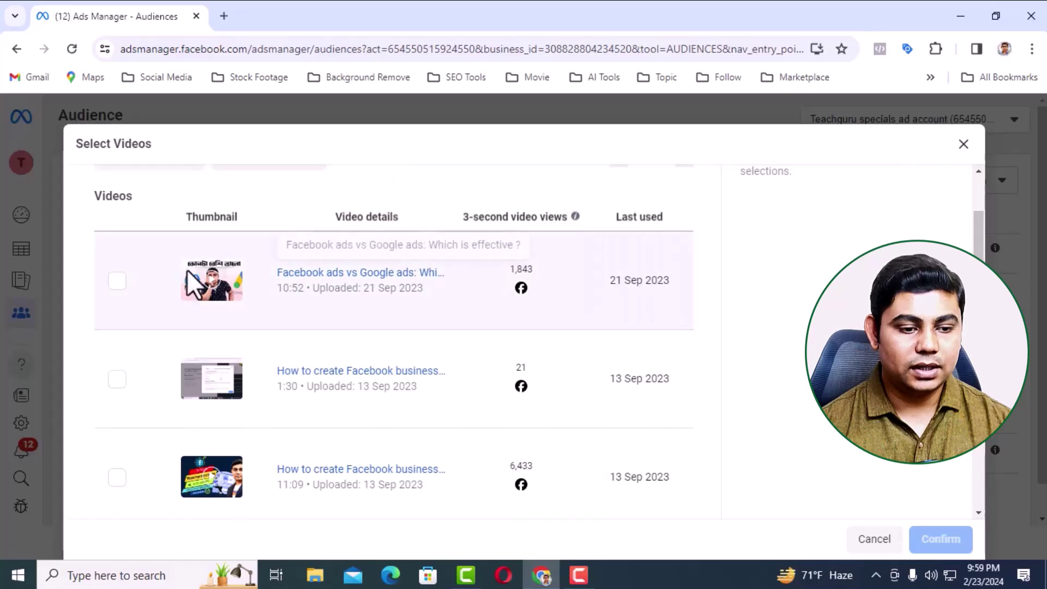
pyautogui.click(117, 281)
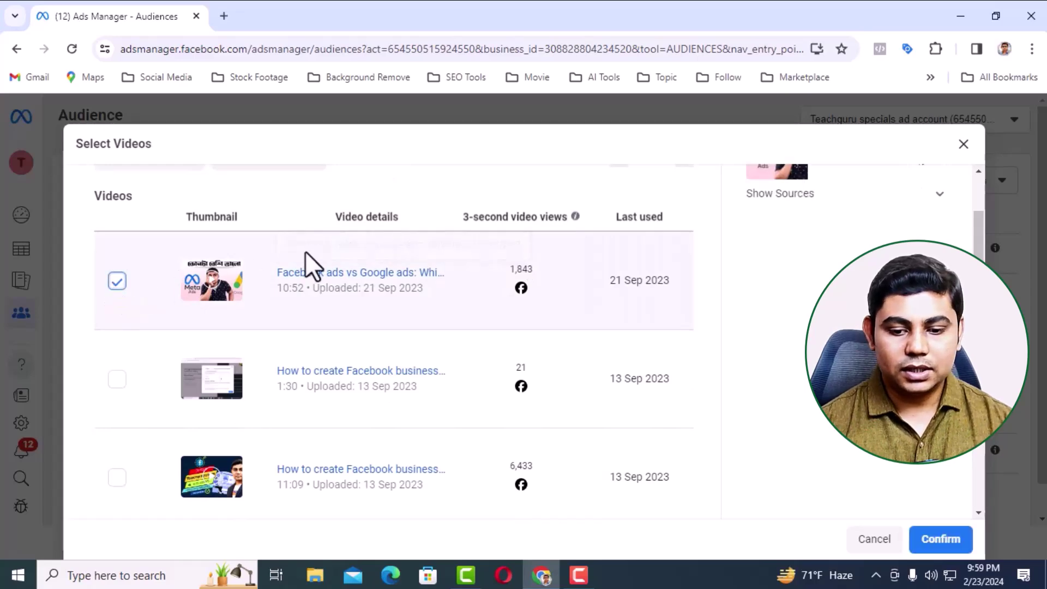
# - Confirm the video selection, create the "Teachguru video views 25% Days 90" audience and close the creation dialog
pyautogui.scroll(-3, 603, 250)
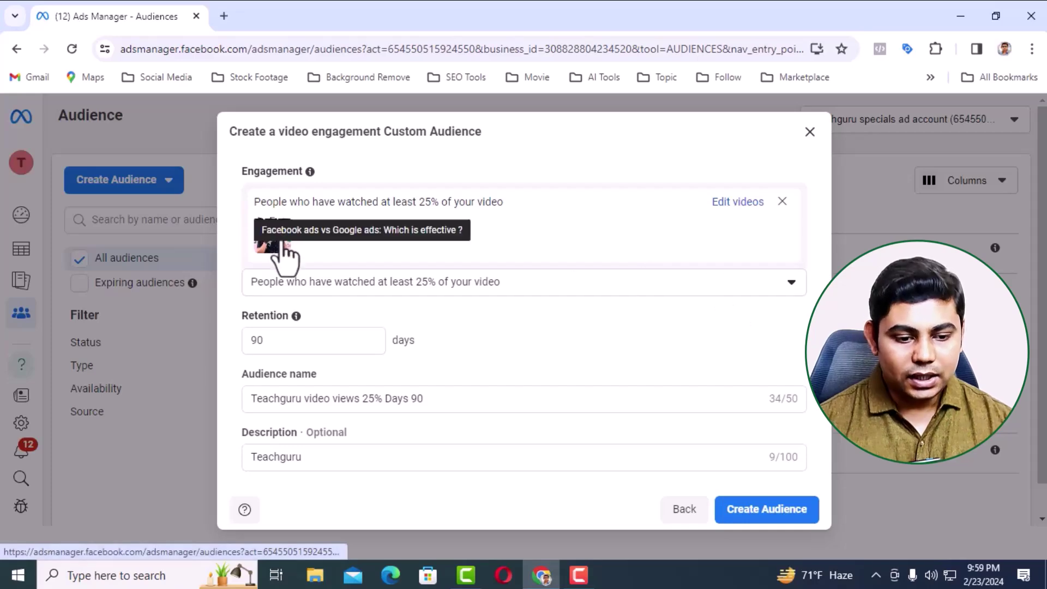
pyautogui.click(766, 509)
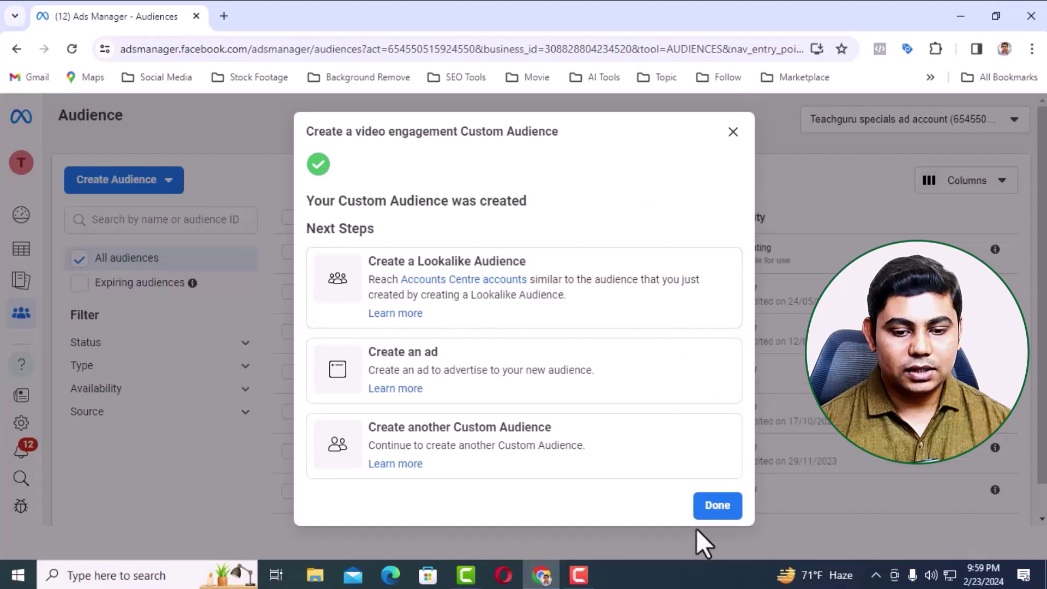
pyautogui.click(710, 515)
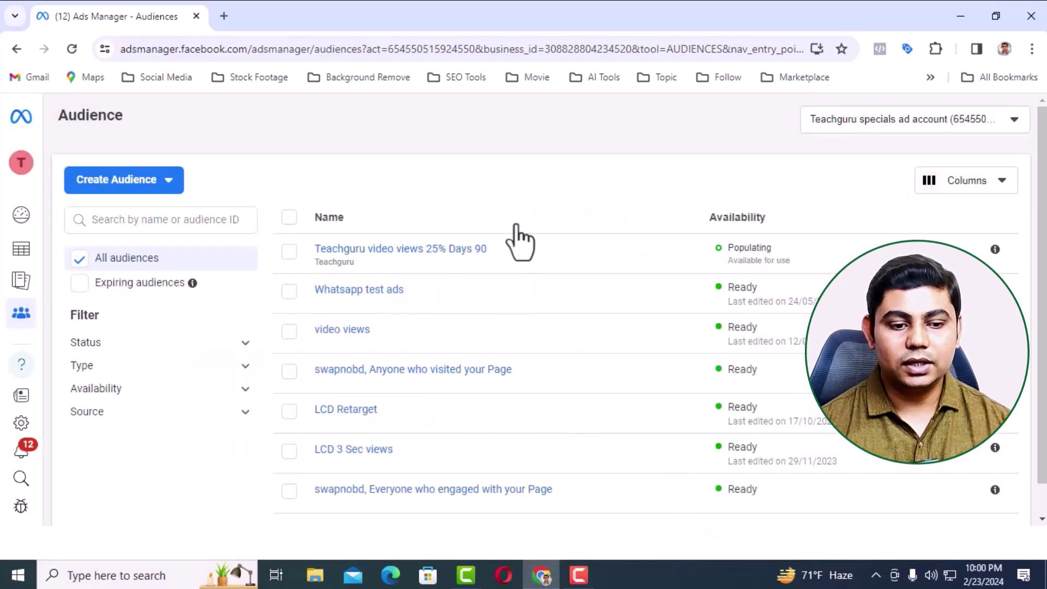
# - Check the availability status of the new 25% audience and compare it with the older audiences in the list
pyautogui.moveTo(335, 264)
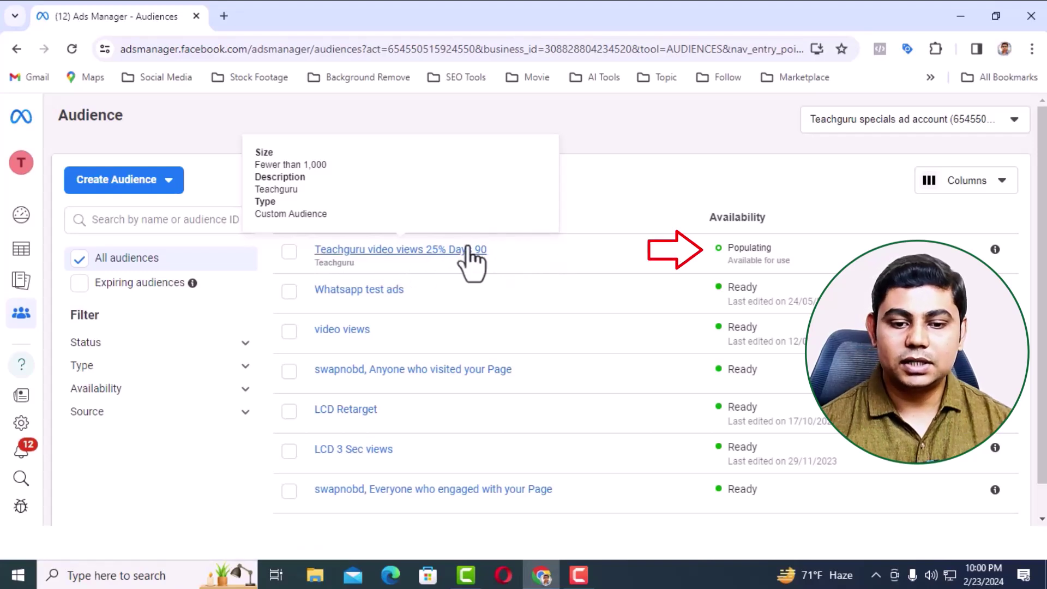
pyautogui.moveTo(781, 216); pyautogui.dragTo(643, 227)
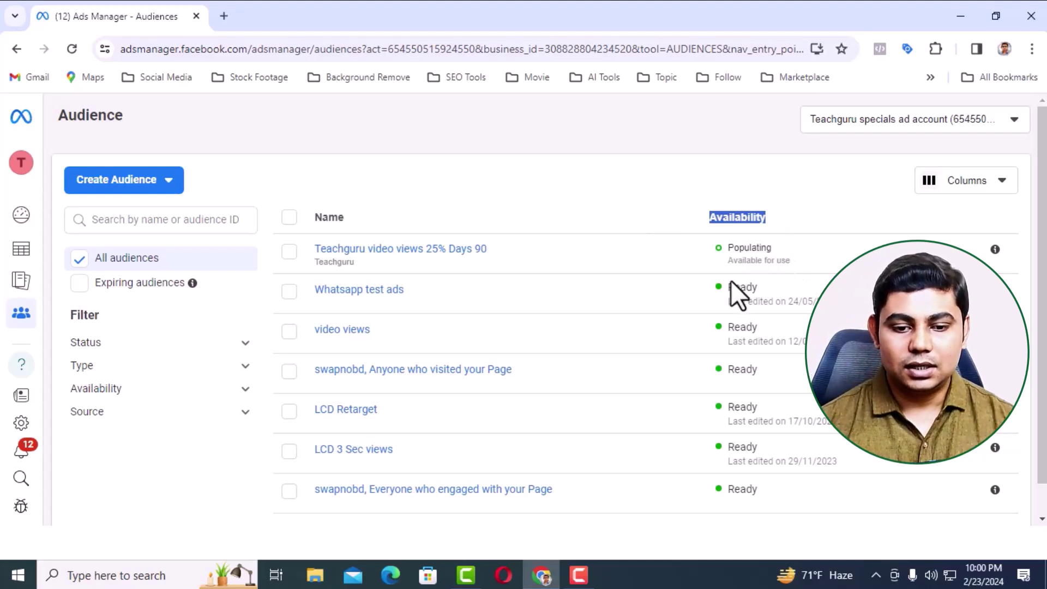
pyautogui.click(706, 293)
pyautogui.moveTo(707, 293); pyautogui.dragTo(780, 378)
pyautogui.click(704, 294)
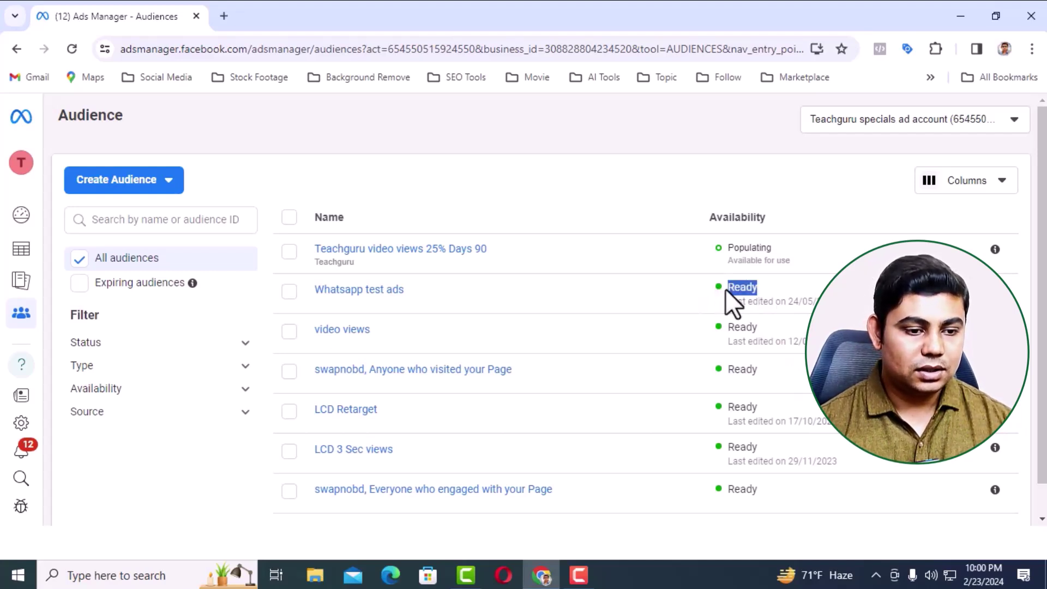
# - Start another Custom Audience with Video as its source
pyautogui.click(126, 180)
pyautogui.click(147, 218)
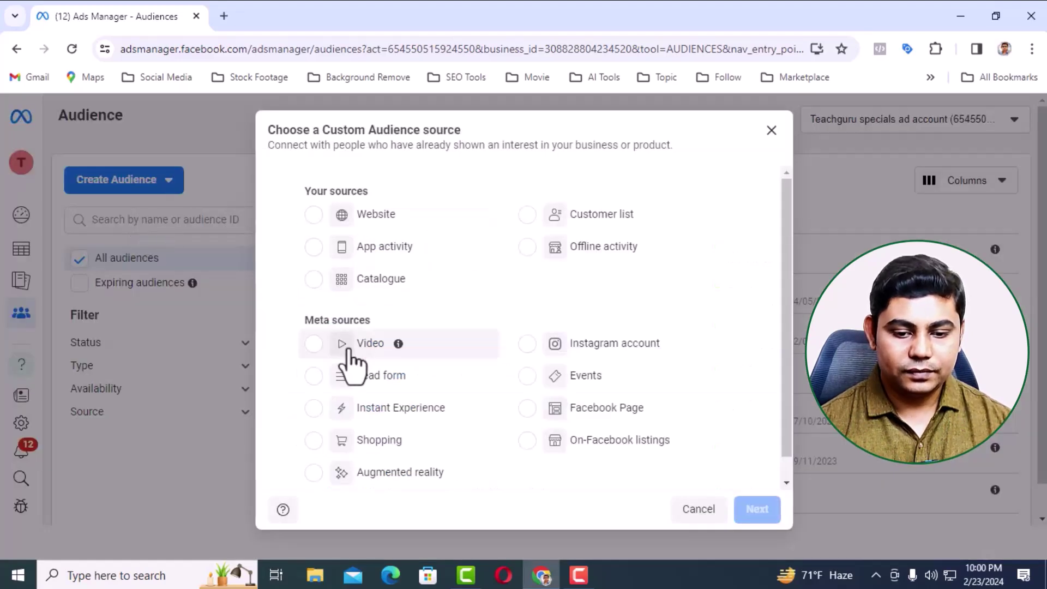
pyautogui.click(316, 345)
pyautogui.click(764, 507)
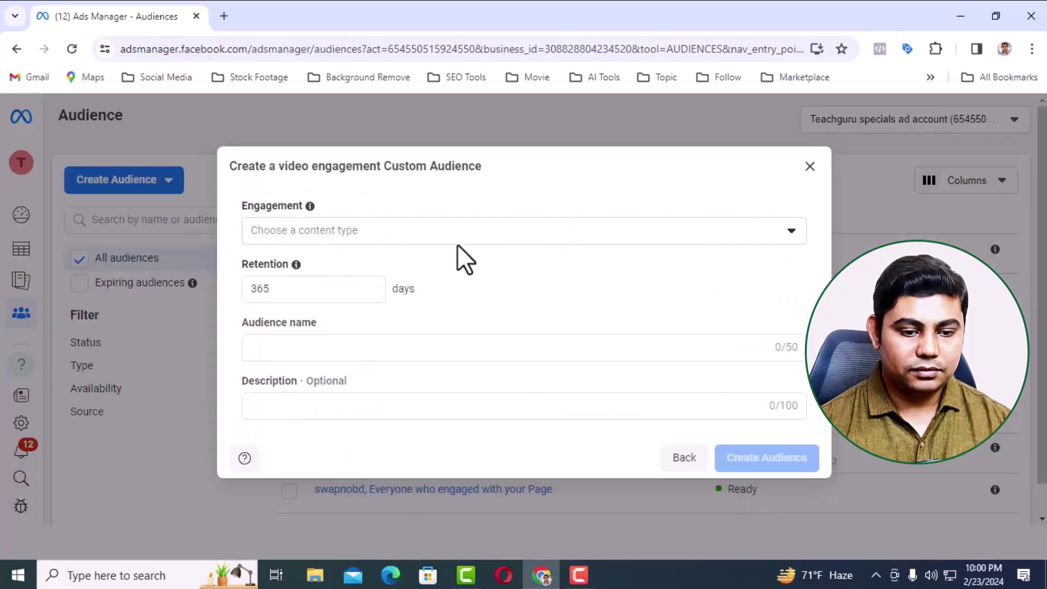
# - Set the engagement to people who have watched at least 50% of your video and the retention to 90 days
pyautogui.click(524, 237)
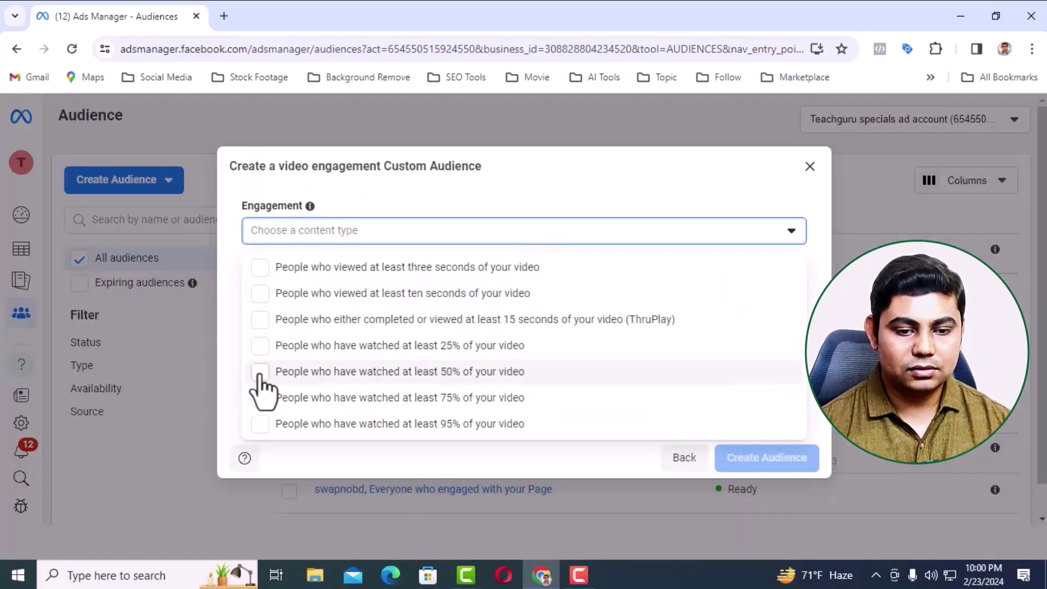
pyautogui.click(288, 372)
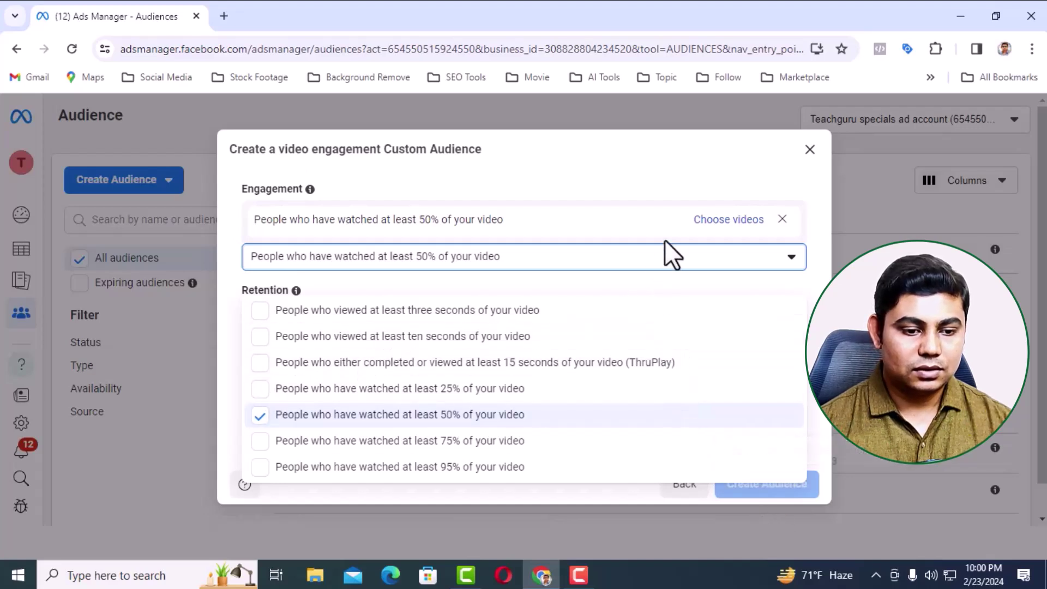
pyautogui.click(600, 153)
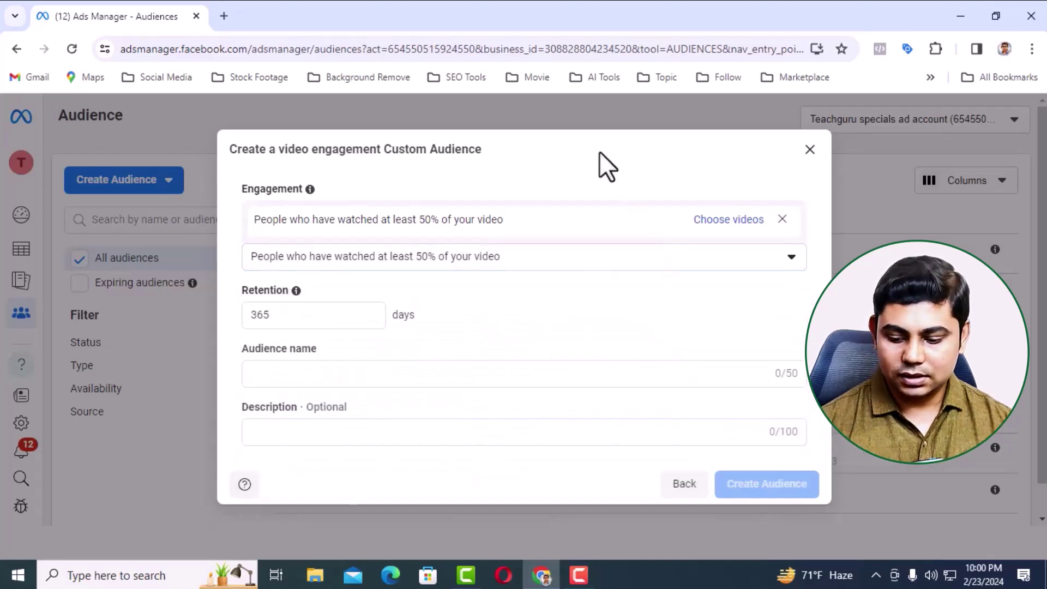
pyautogui.doubleClick(285, 313)
pyautogui.write('90')
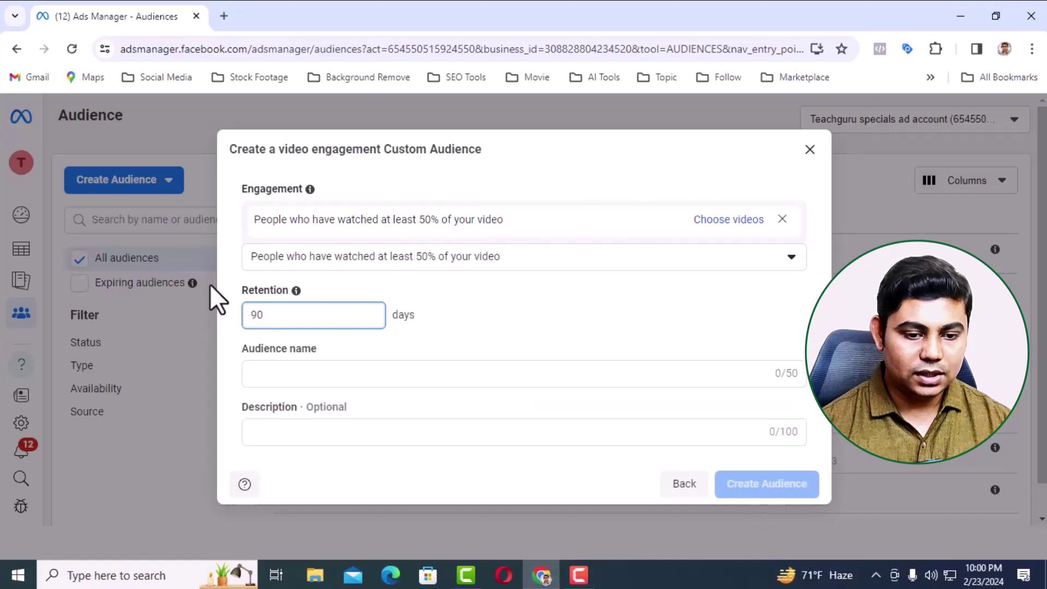
# - Name the audience "Teachguru video views 50% Days 90" and enter "Teachguru" as its description
pyautogui.click(472, 374)
pyautogui.write('Teachguru ')
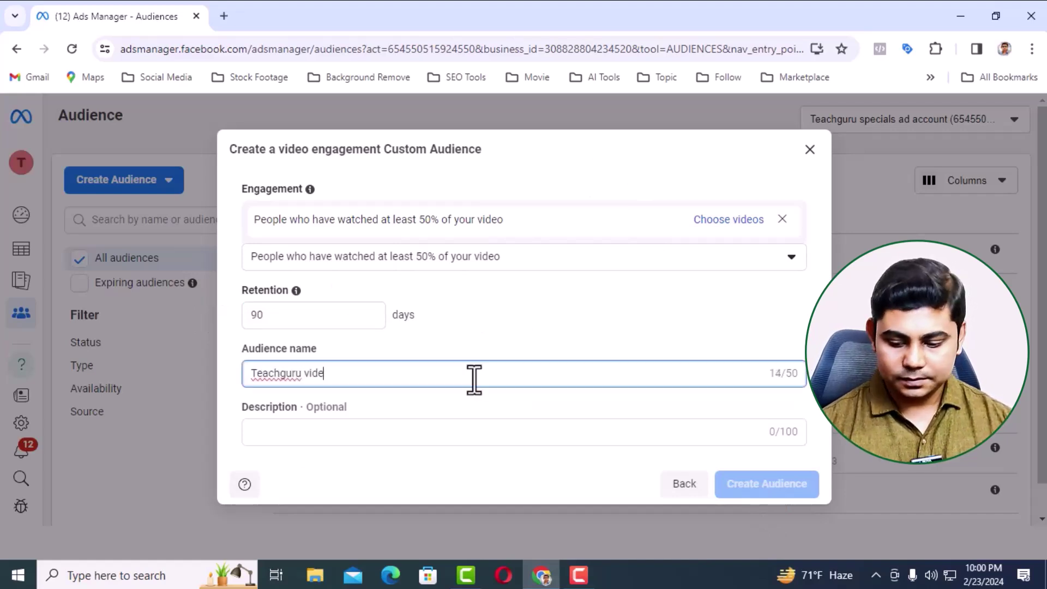
pyautogui.write('video views ')
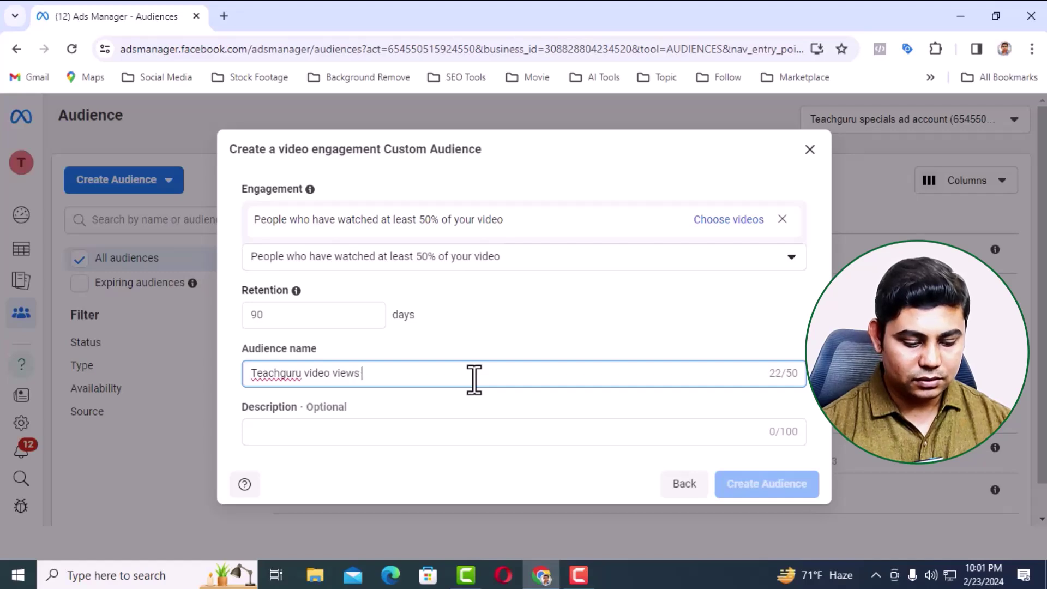
pyautogui.write('9')
pyautogui.press('BackSpace')
pyautogui.write('5')
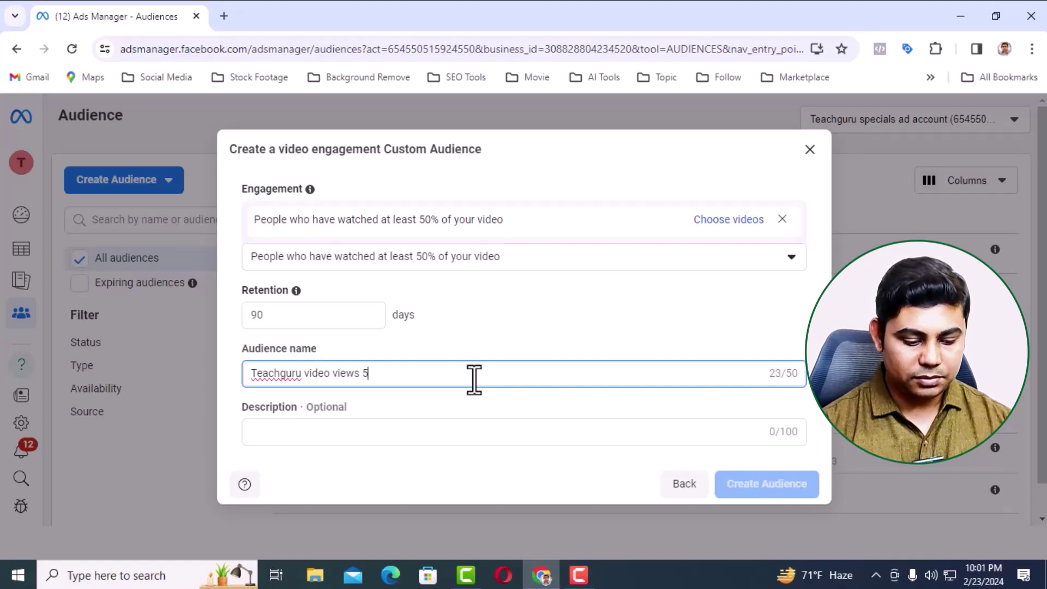
pyautogui.write('0% ')
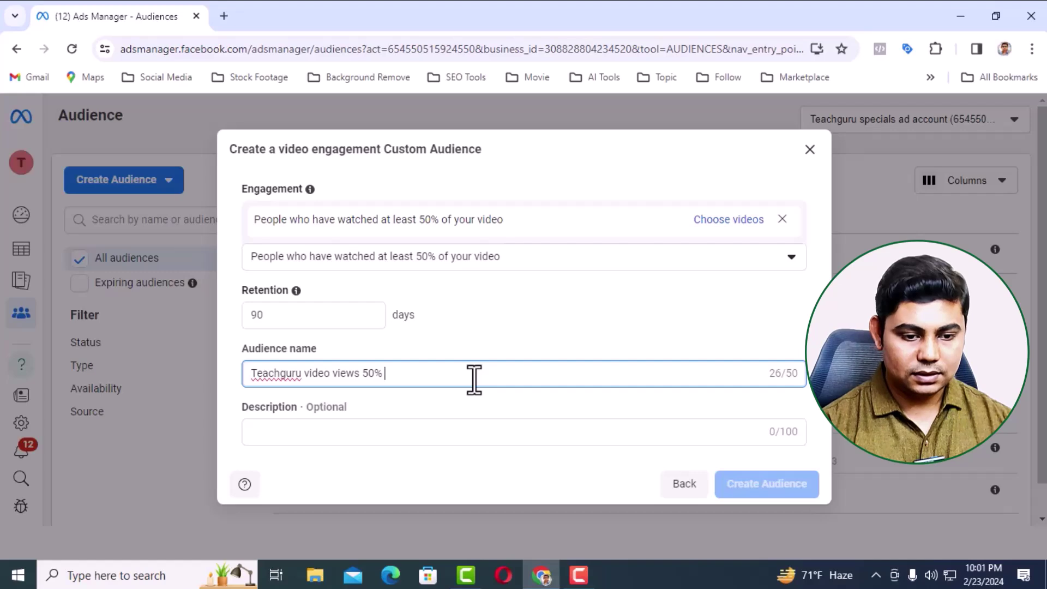
pyautogui.write('Days 90')
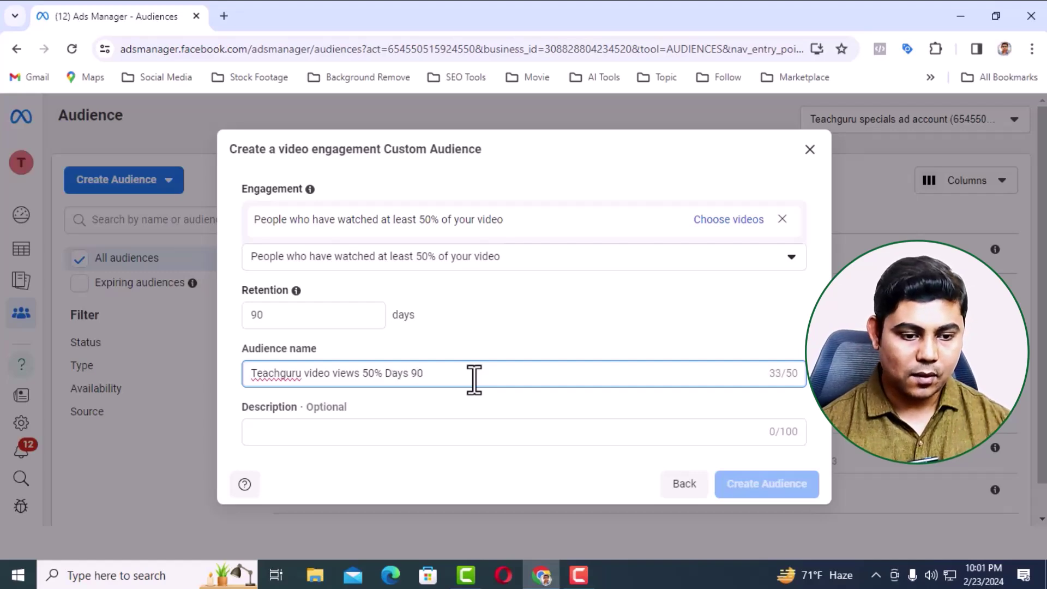
pyautogui.click(362, 432)
pyautogui.write('Teachguru')
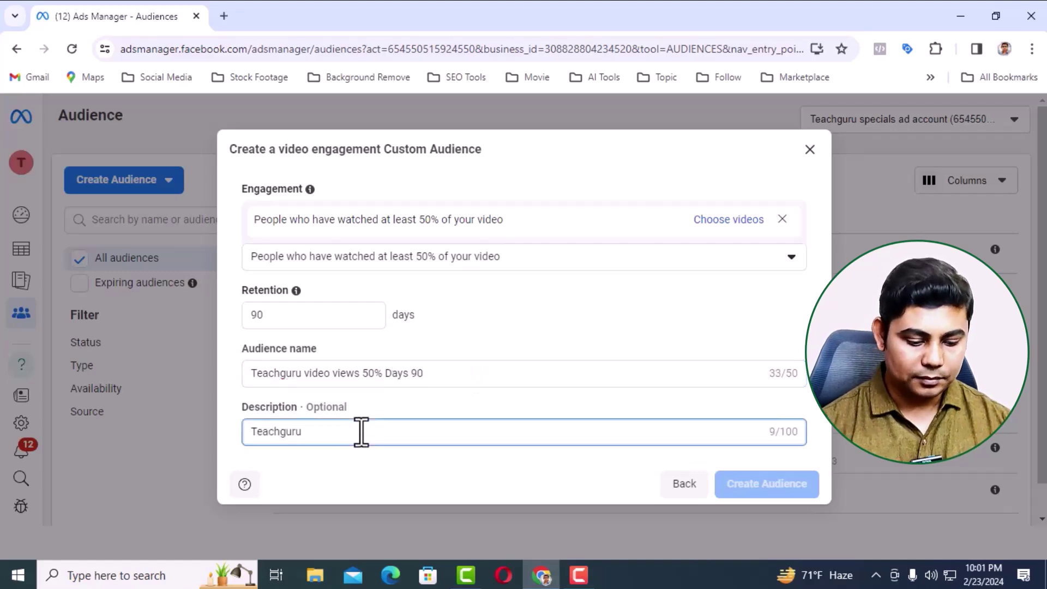
# - For the 50% rule, select the page 5 videos "Facebook ads vs Google ads" and the 11:09-long "How to create Facebook business manager"
pyautogui.click(712, 219)
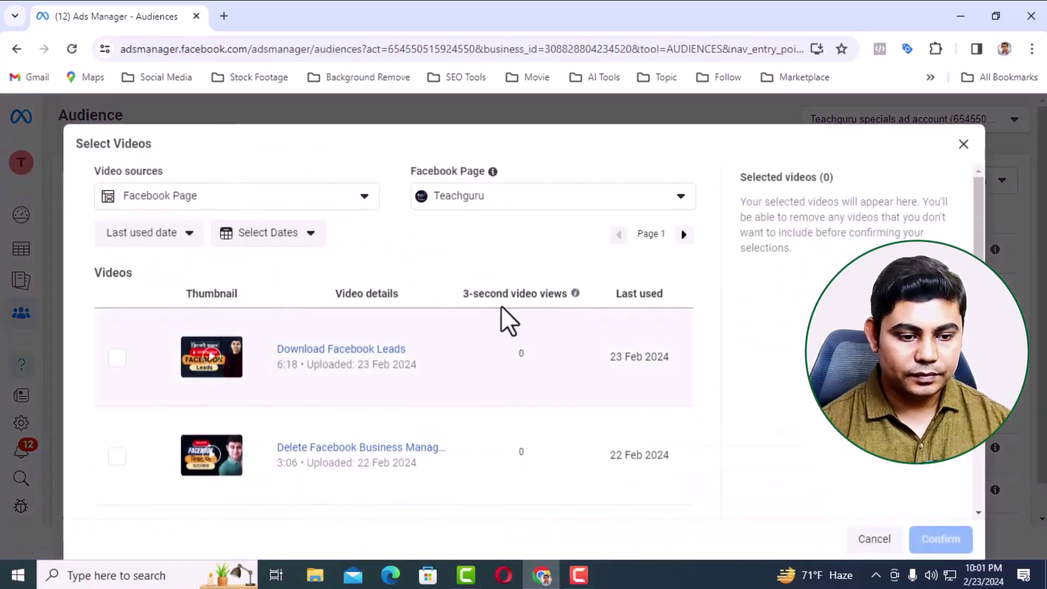
pyautogui.click(685, 235)
pyautogui.click(684, 234)
pyautogui.click(683, 235)
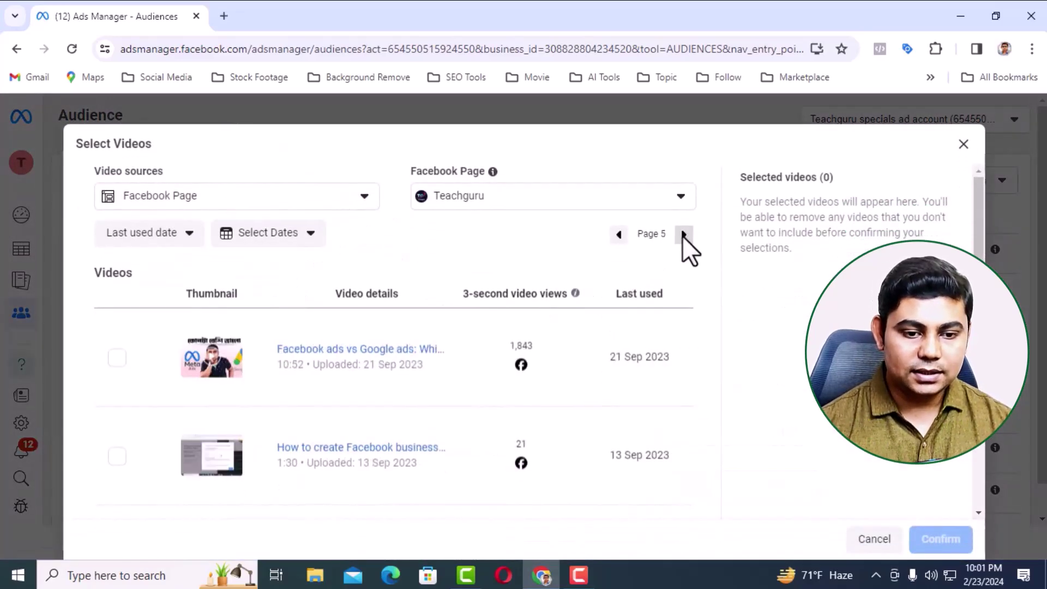
pyautogui.scroll(-4, 603, 264)
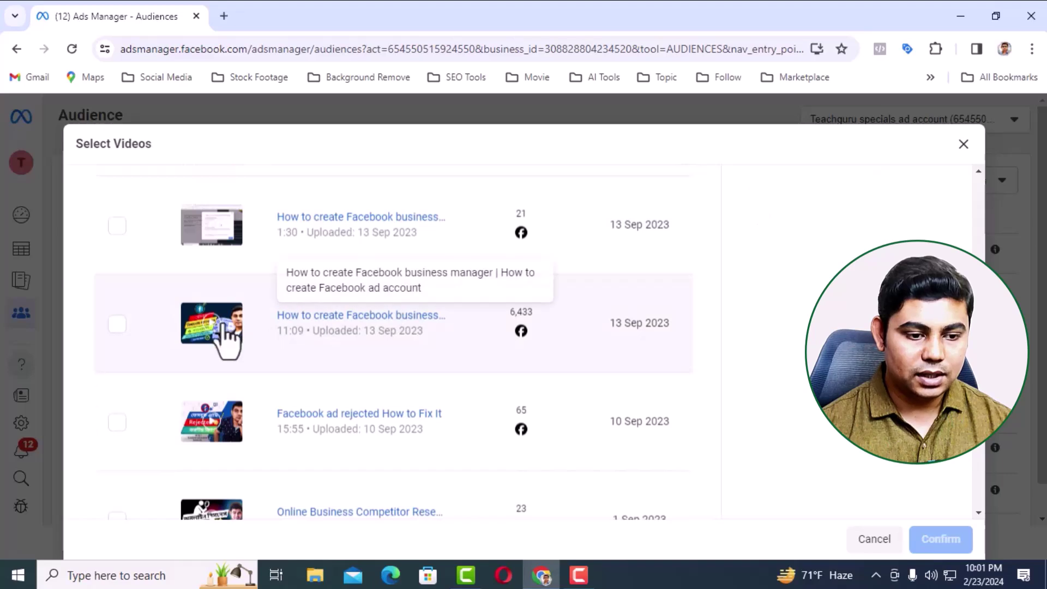
pyautogui.click(117, 324)
pyautogui.scroll(5, 234, 322)
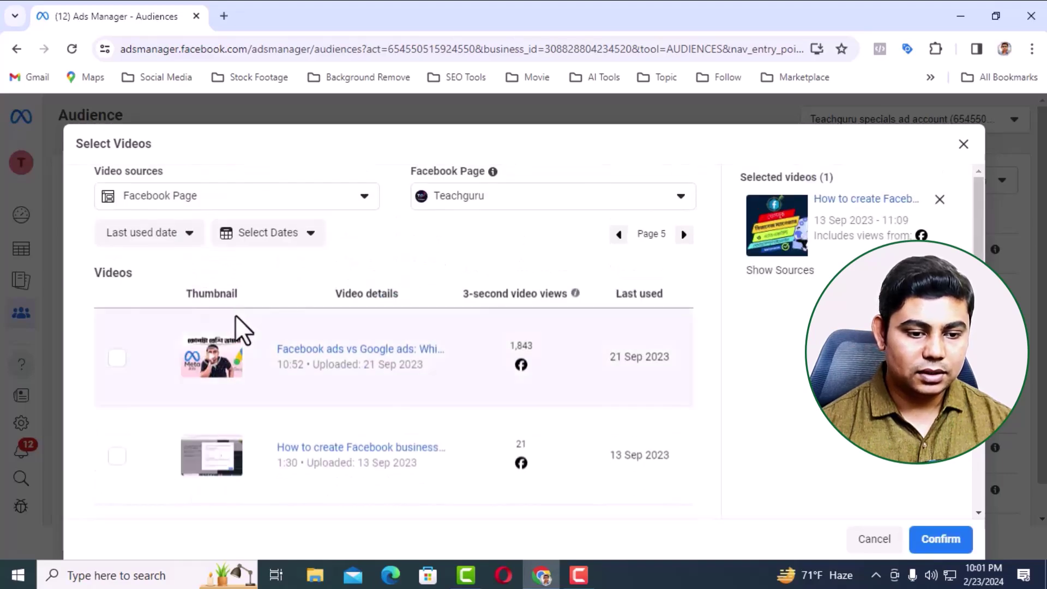
pyautogui.click(116, 357)
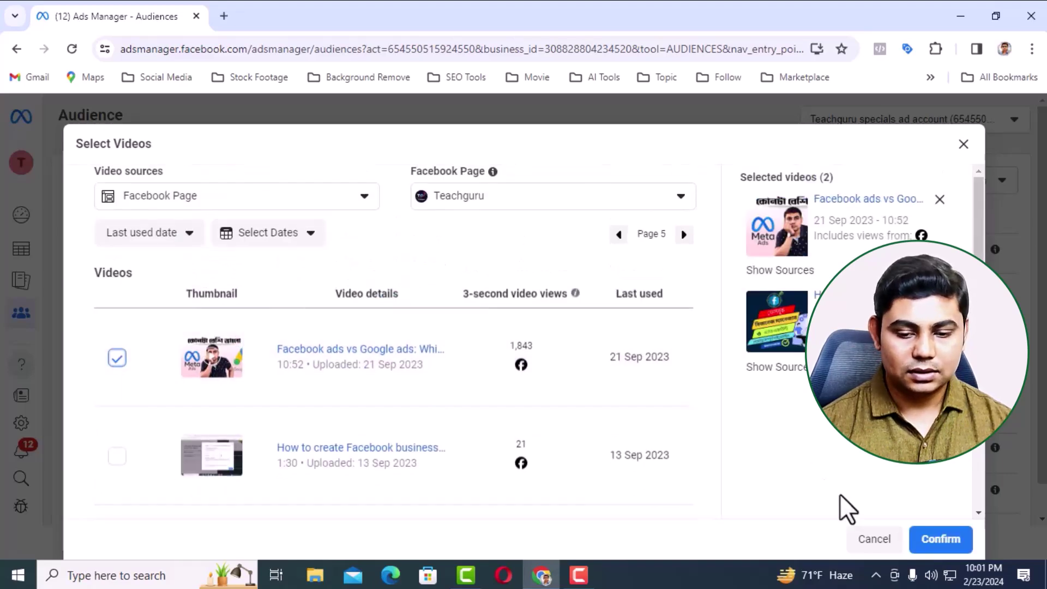
# - Confirm the two chosen videos, create the 50% audience and close the creation dialog
pyautogui.click(938, 540)
pyautogui.click(752, 510)
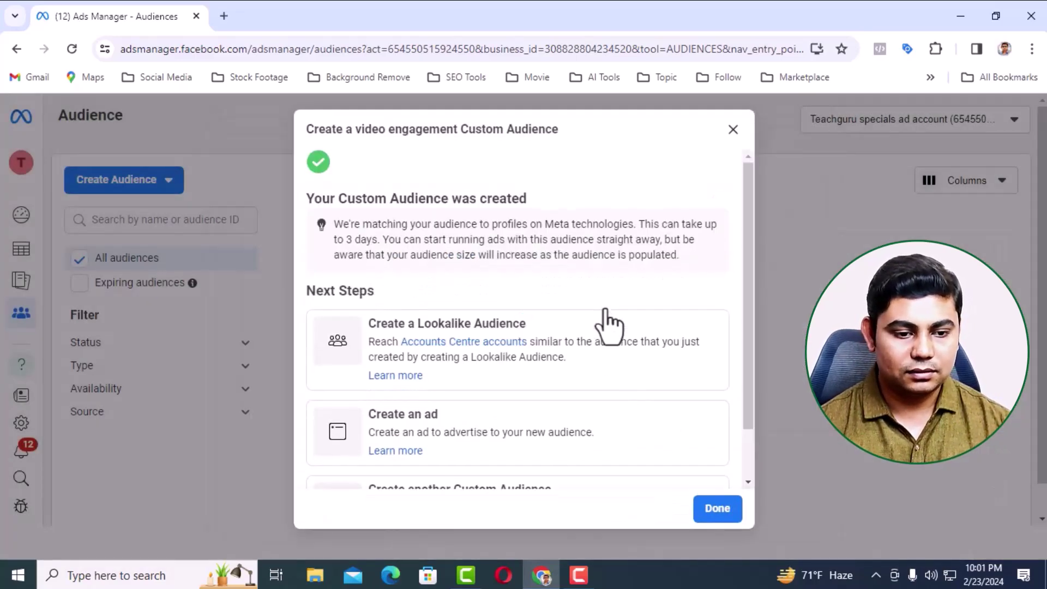
pyautogui.click(717, 510)
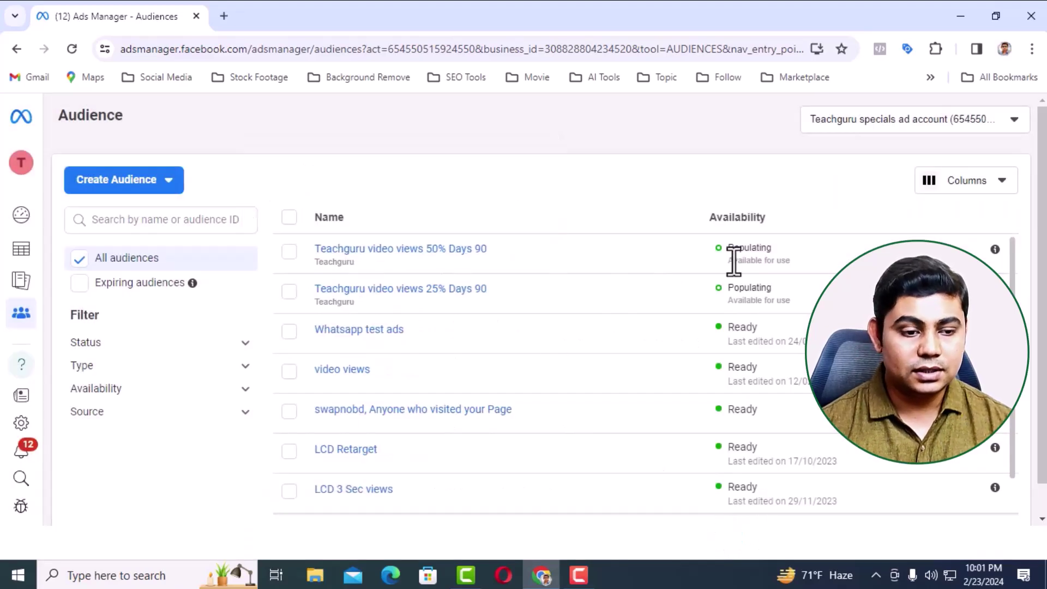
# - Start a third Custom Audience, again using Video as the source
pyautogui.click(159, 185)
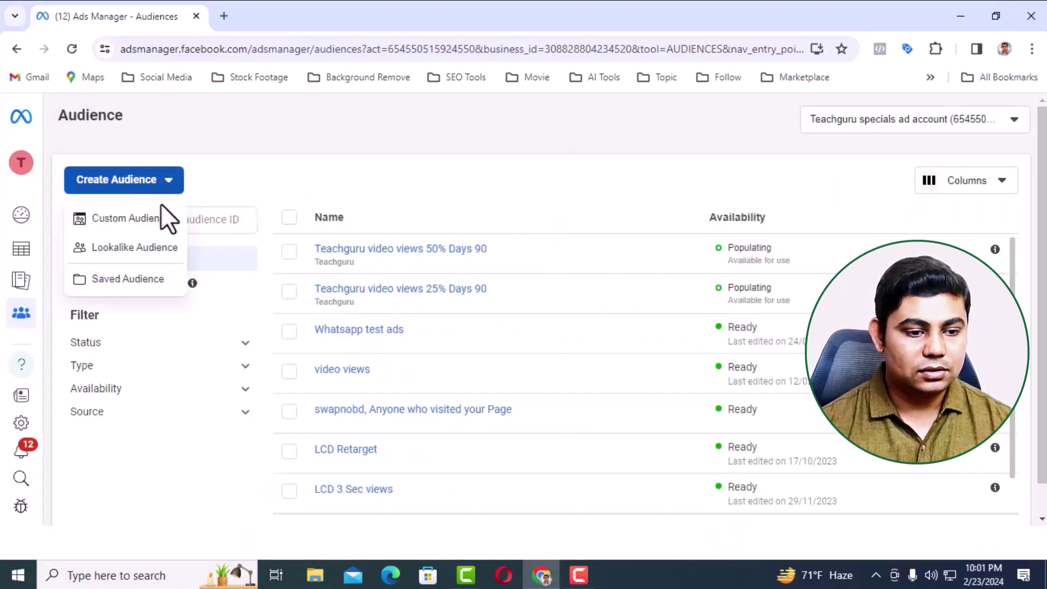
pyautogui.click(148, 219)
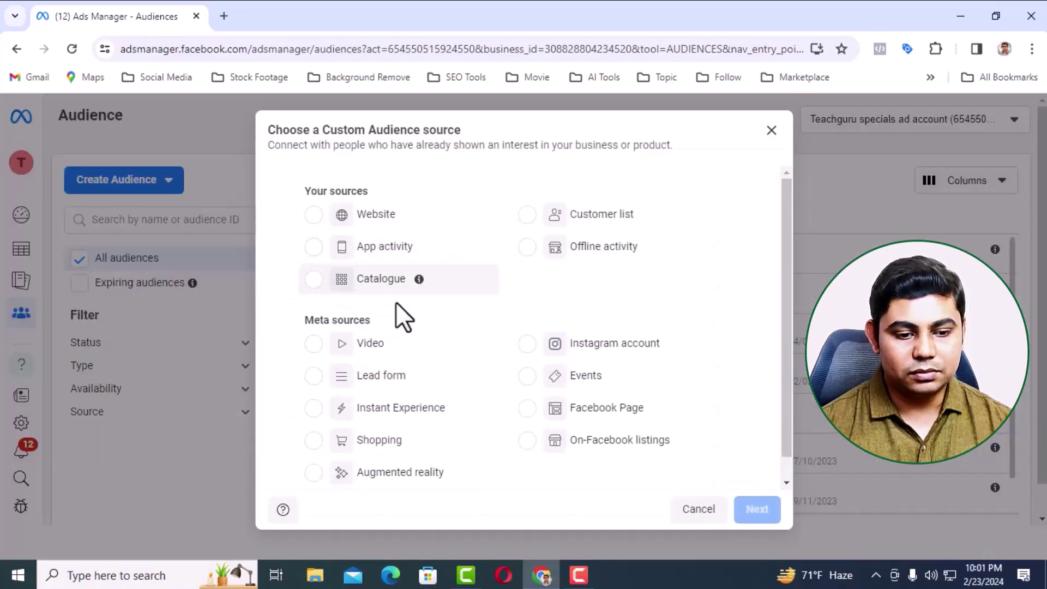
pyautogui.click(314, 344)
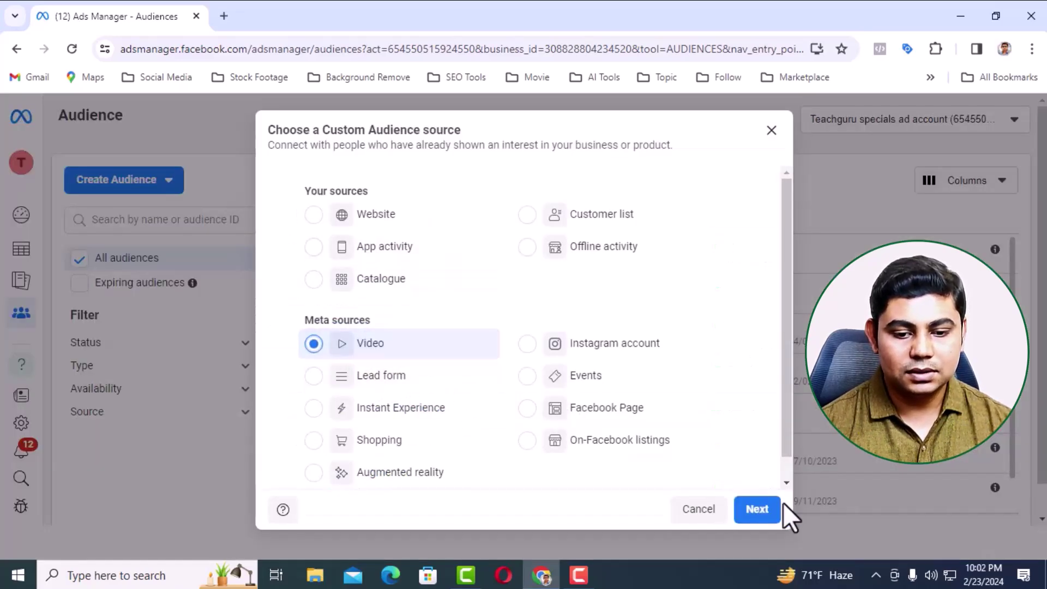
pyautogui.click(759, 508)
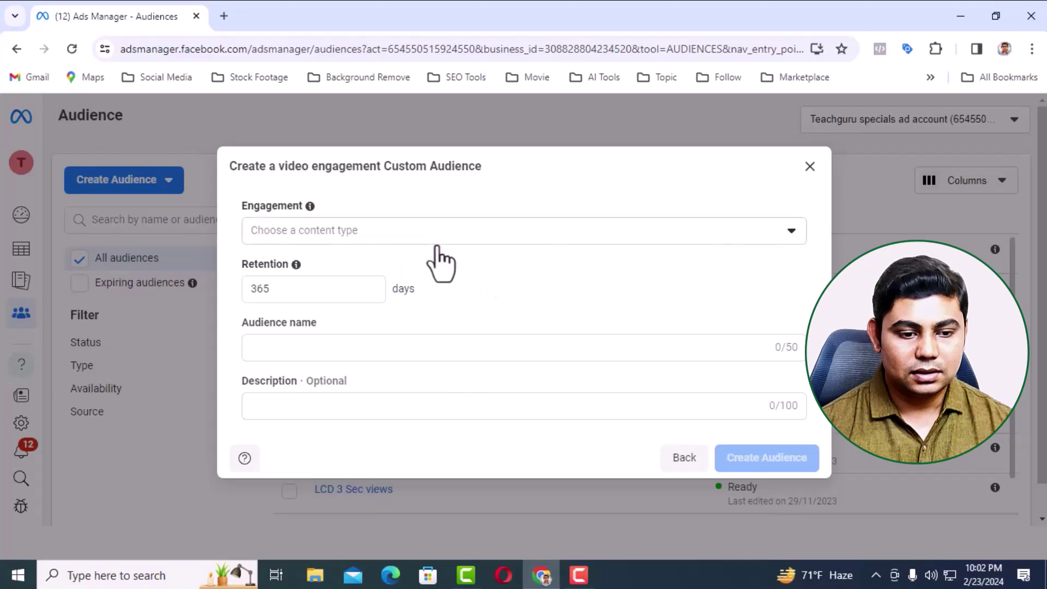
# - Set the engagement to people who have watched at least 95% of your video and the retention to 90 days
pyautogui.click(569, 240)
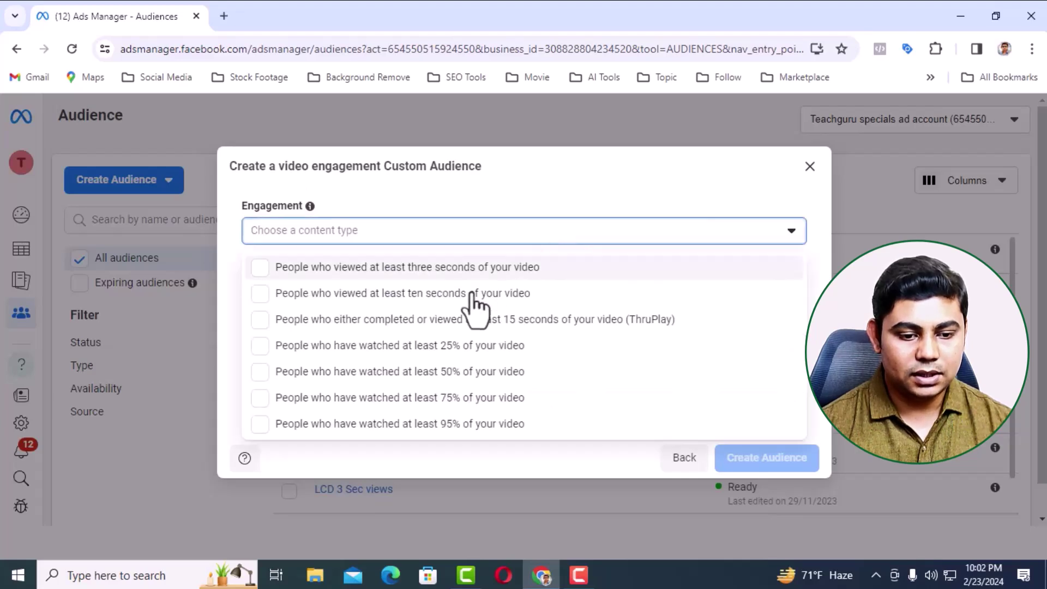
pyautogui.click(380, 427)
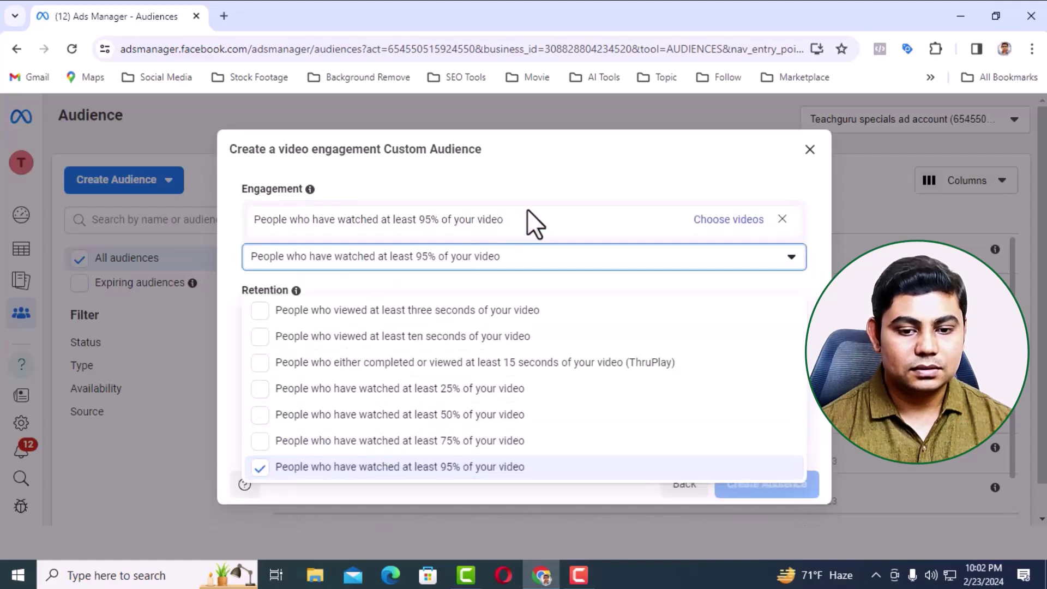
pyautogui.click(699, 200)
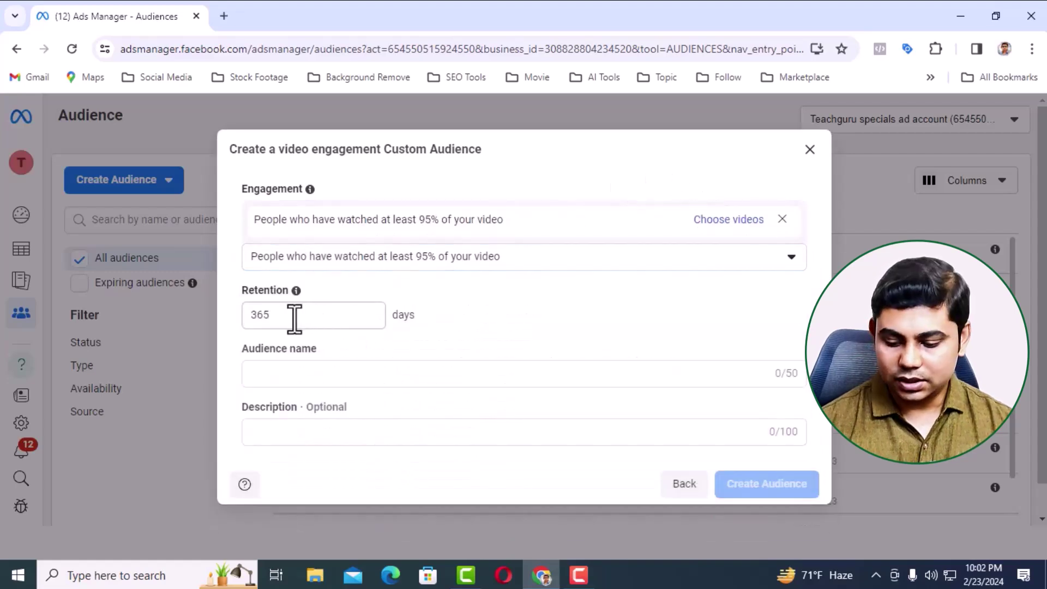
pyautogui.moveTo(294, 318); pyautogui.dragTo(161, 308)
pyautogui.write('90')
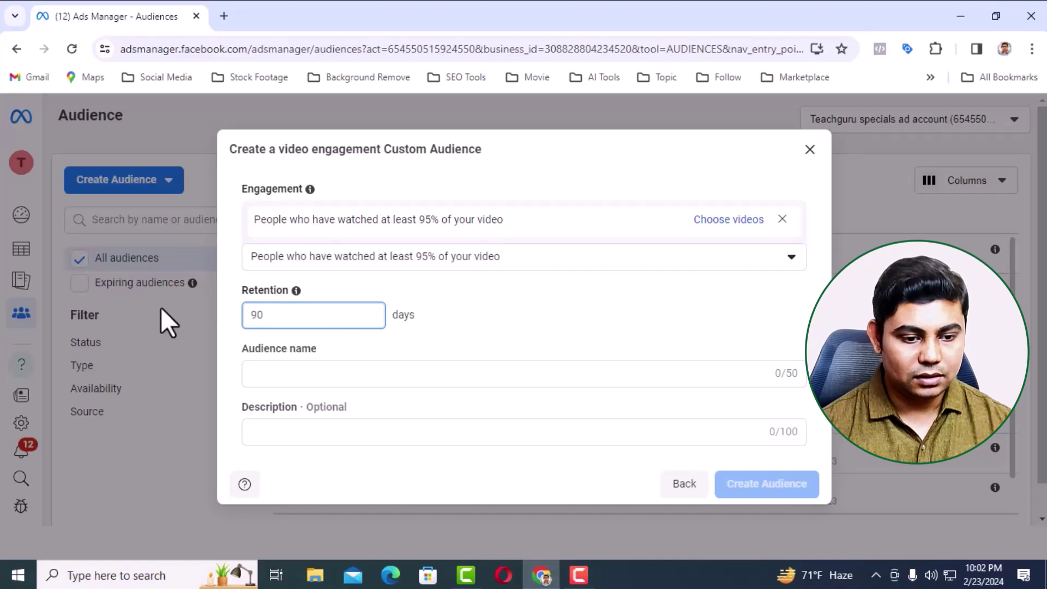
# - Name the 95% audience "Teachguru video views Days 90" and enter "Teachguru" as its description
pyautogui.click(274, 374)
pyautogui.write('Tea')
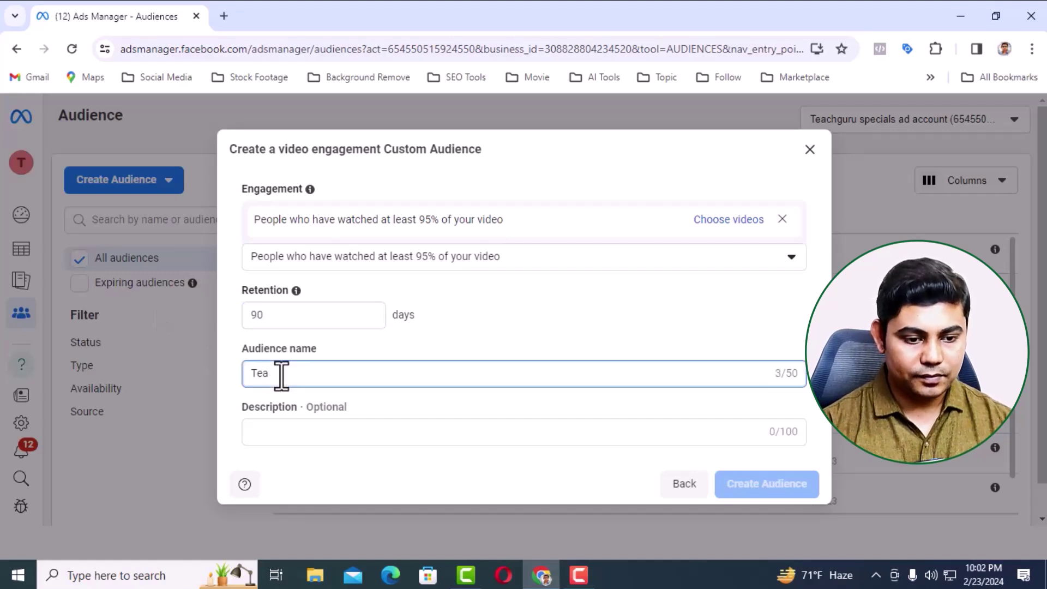
pyautogui.write('chguru ')
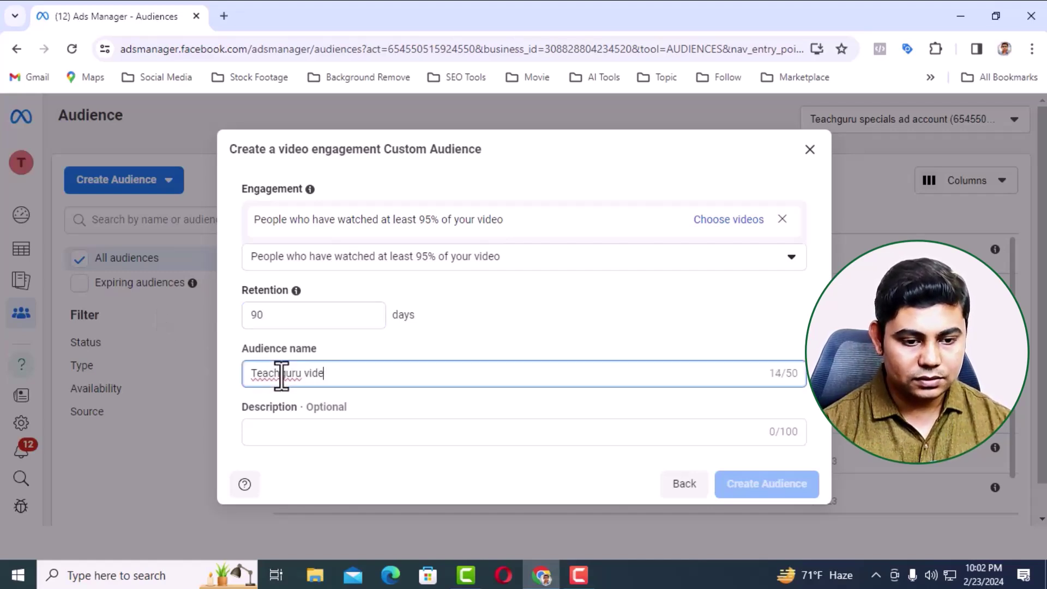
pyautogui.write('video views Days 90')
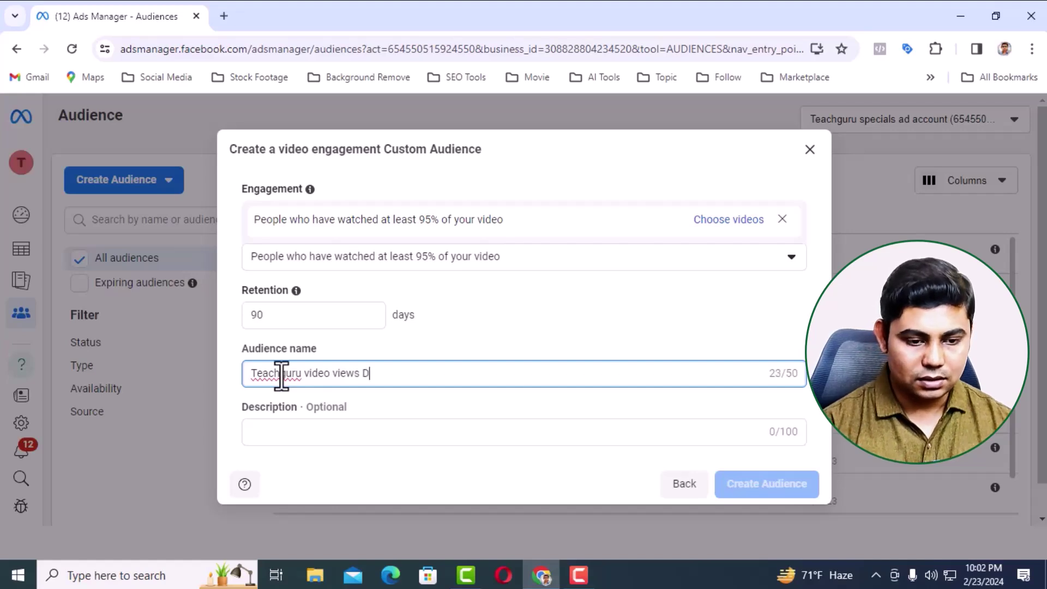
pyautogui.click(297, 443)
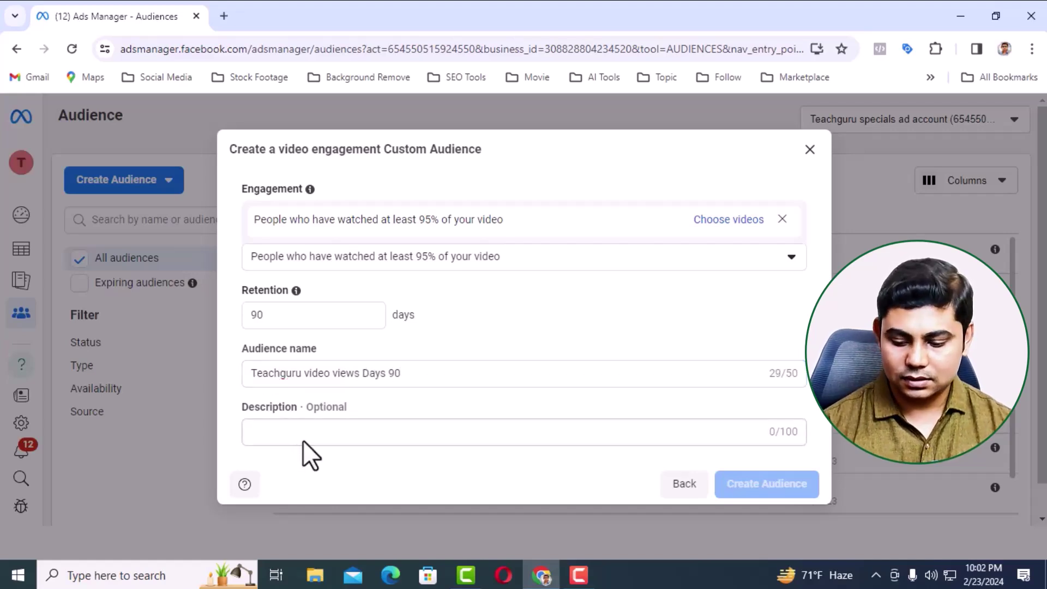
pyautogui.write('Tea')
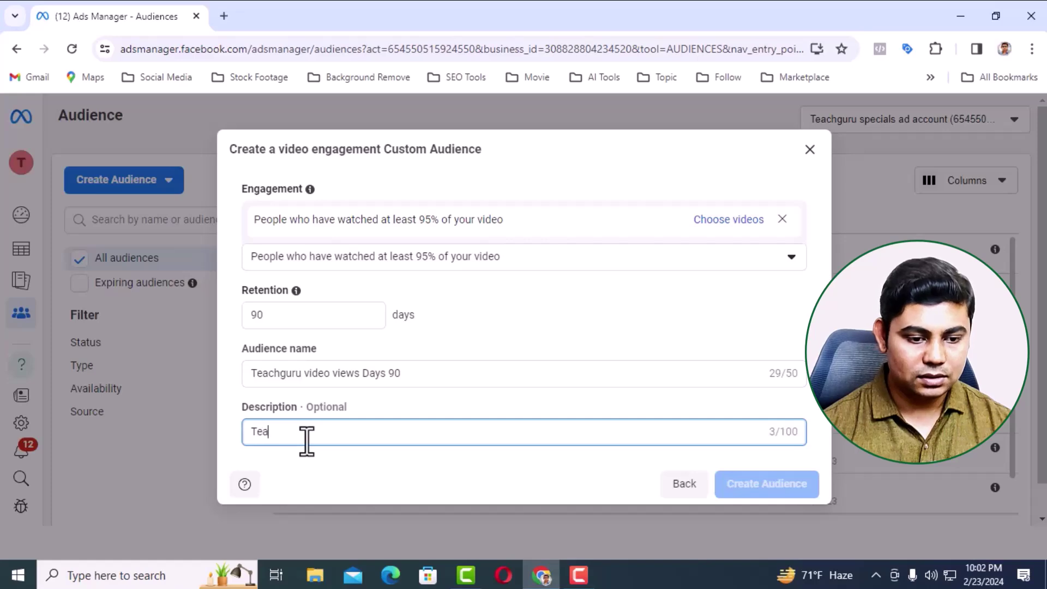
pyautogui.write('chguru')
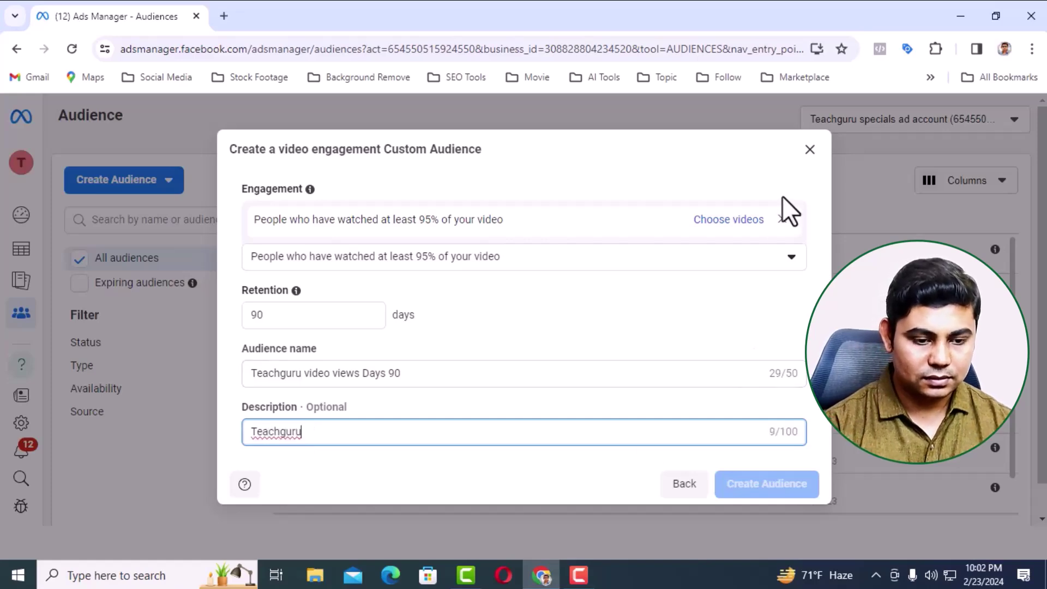
# - For the 95% rule, select the page 5 videos "Facebook ads vs Google ads" and the 11:09-long "How to create Facebook business manager"
pyautogui.click(743, 222)
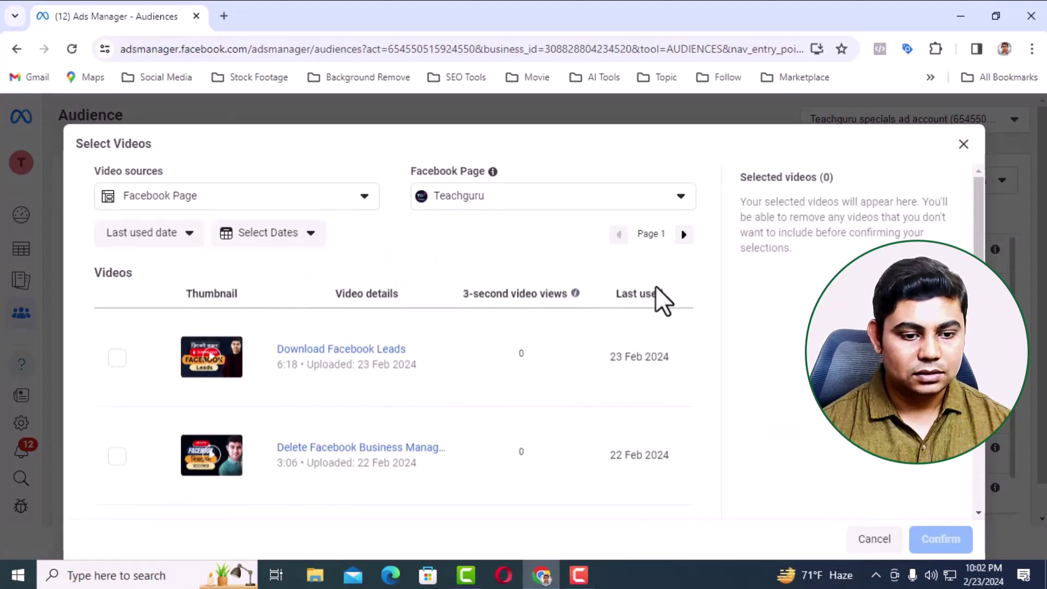
pyautogui.click(683, 234)
pyautogui.click(682, 234)
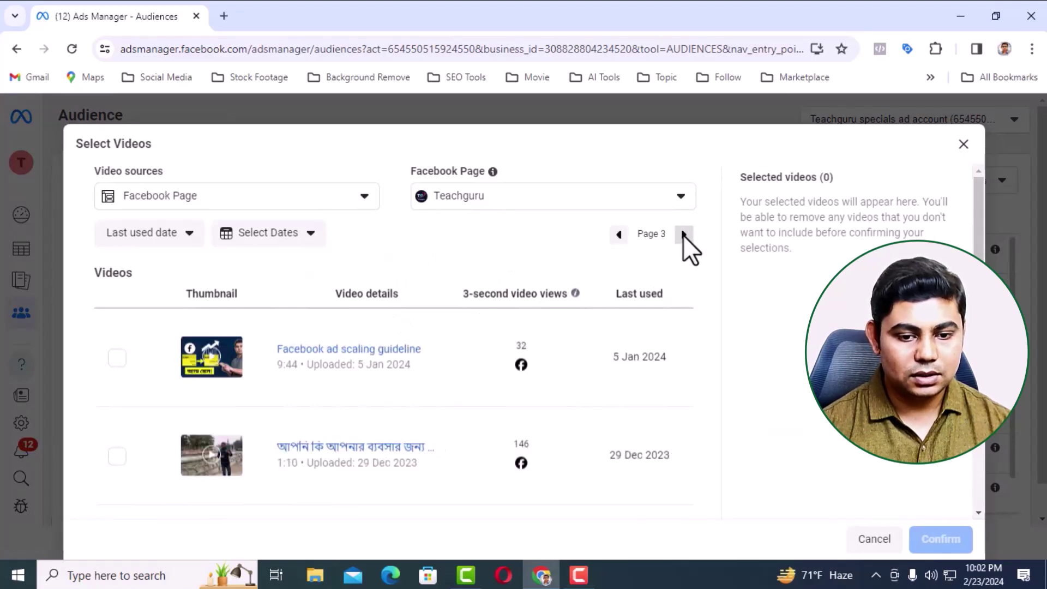
pyautogui.click(683, 234)
pyautogui.click(683, 234)
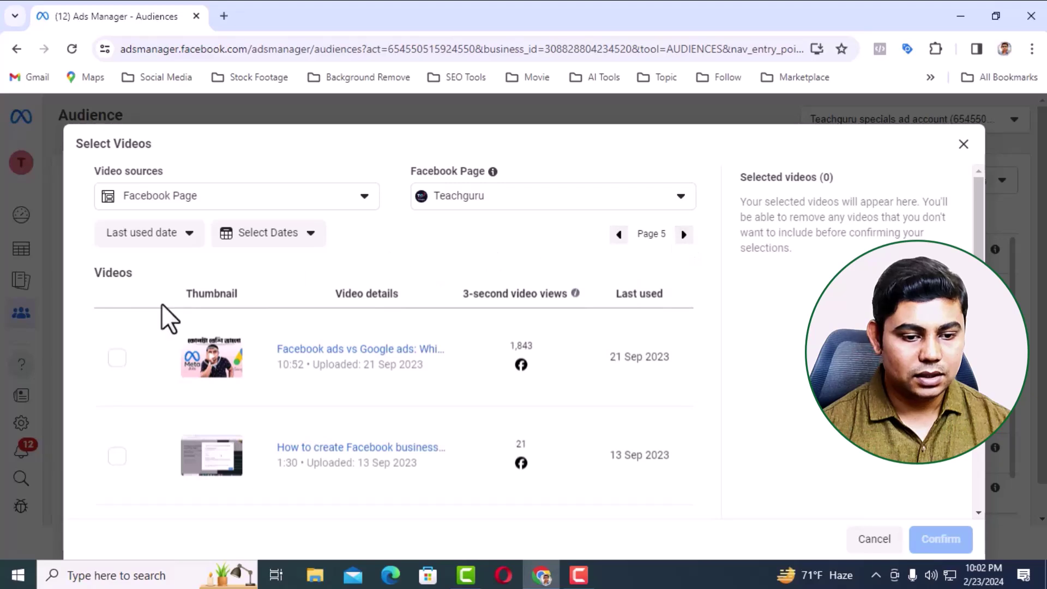
pyautogui.click(117, 358)
pyautogui.scroll(-5, 395, 295)
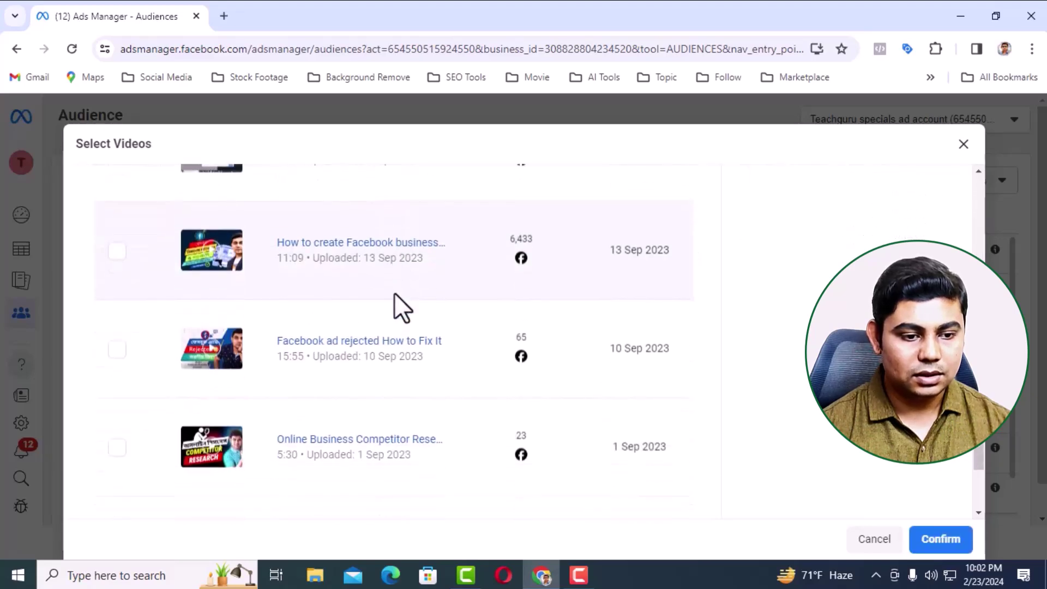
pyautogui.click(117, 247)
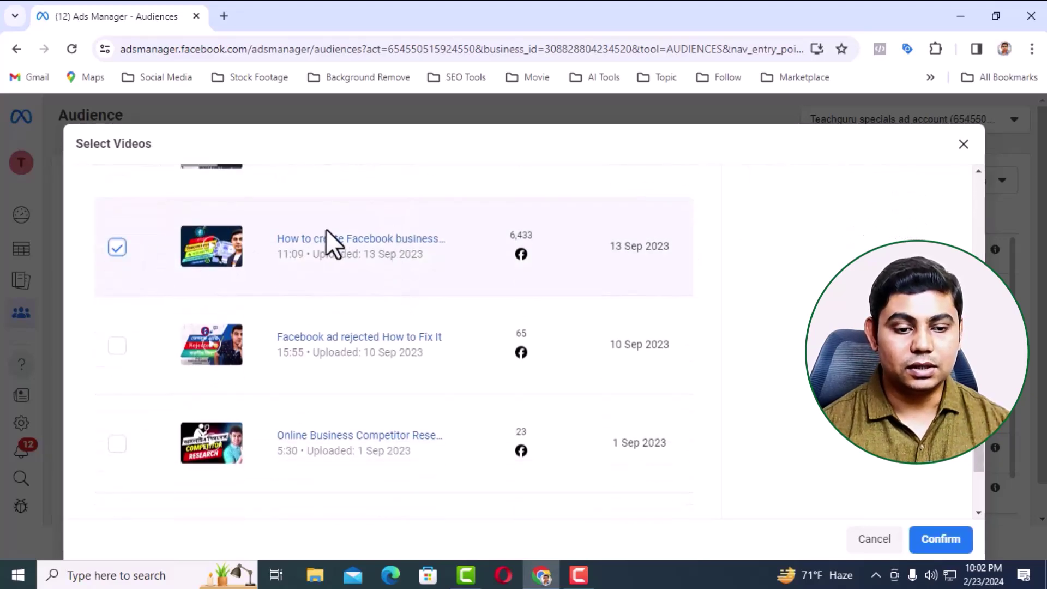
# - Review and confirm the two chosen videos, create the 95% audience and close the creation dialog
pyautogui.scroll(2, 412, 252)
pyautogui.scroll(4, 412, 252)
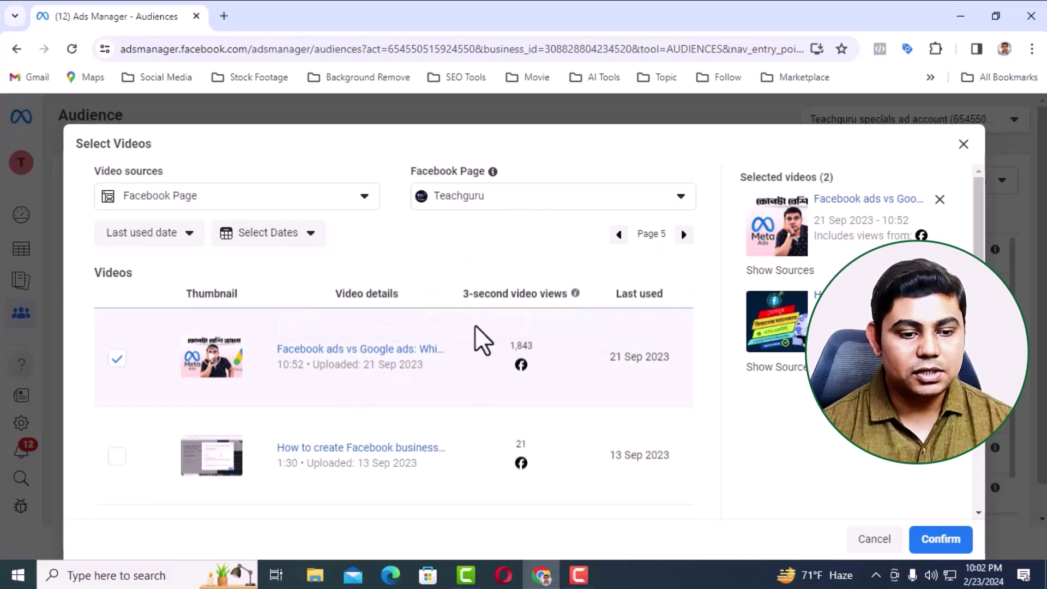
pyautogui.scroll(-4, 382, 327)
pyautogui.moveTo(270, 329); pyautogui.dragTo(307, 331)
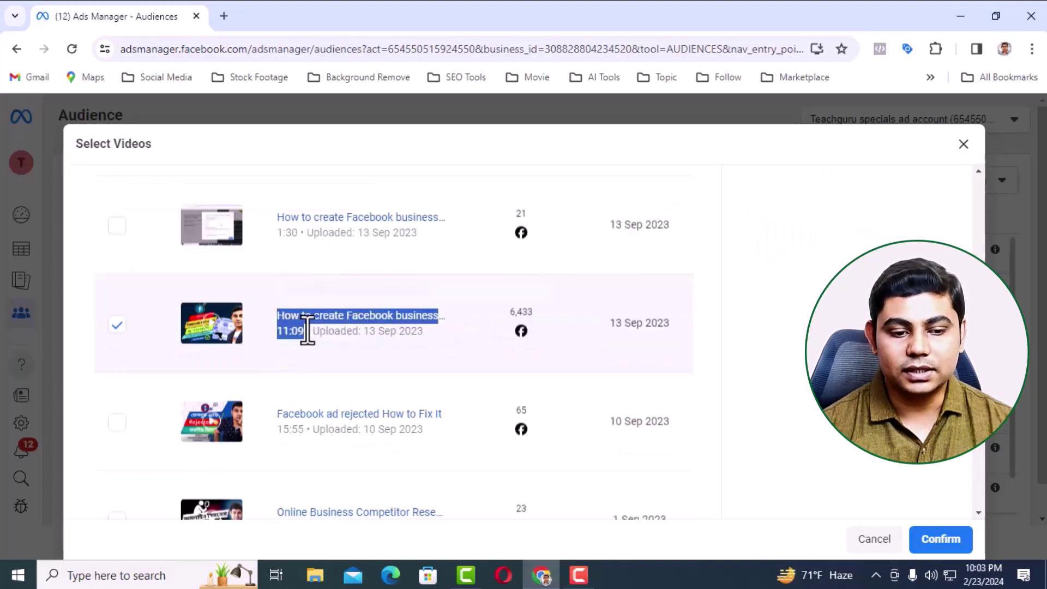
pyautogui.scroll(-1, 649, 313)
pyautogui.scroll(5, 645, 299)
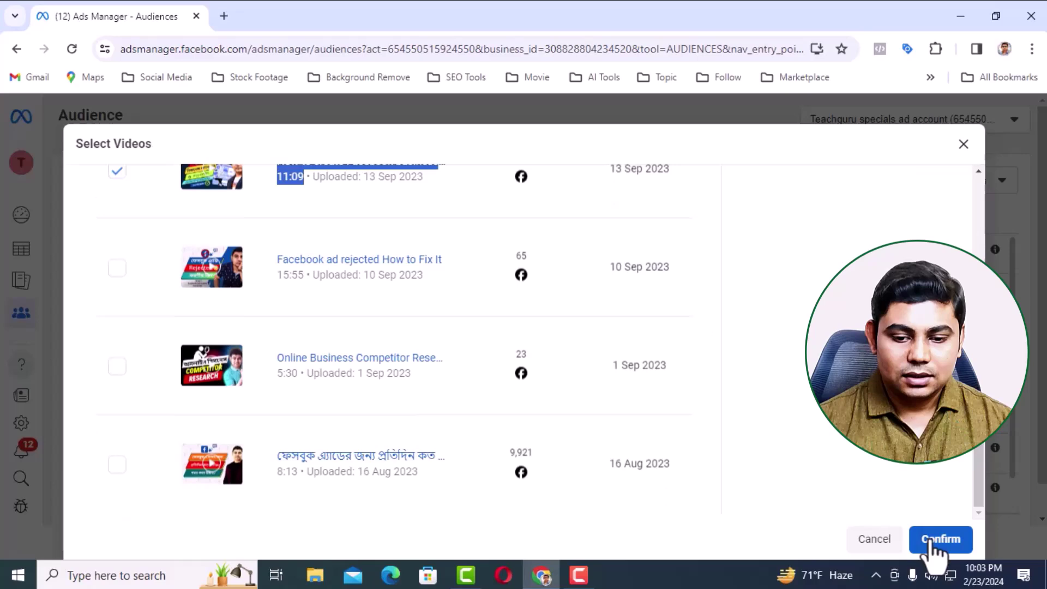
pyautogui.click(931, 540)
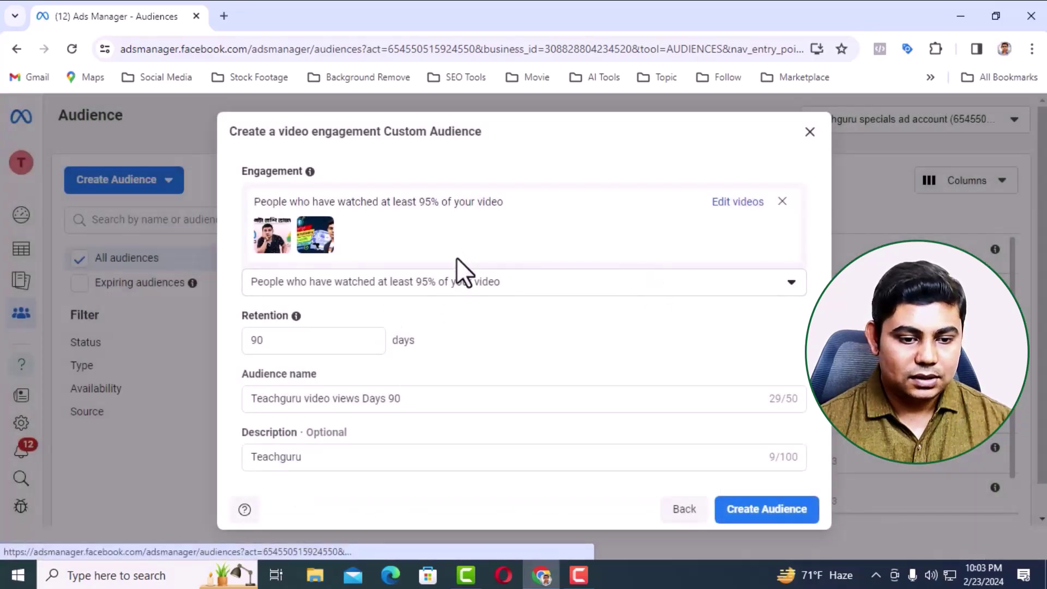
pyautogui.click(776, 517)
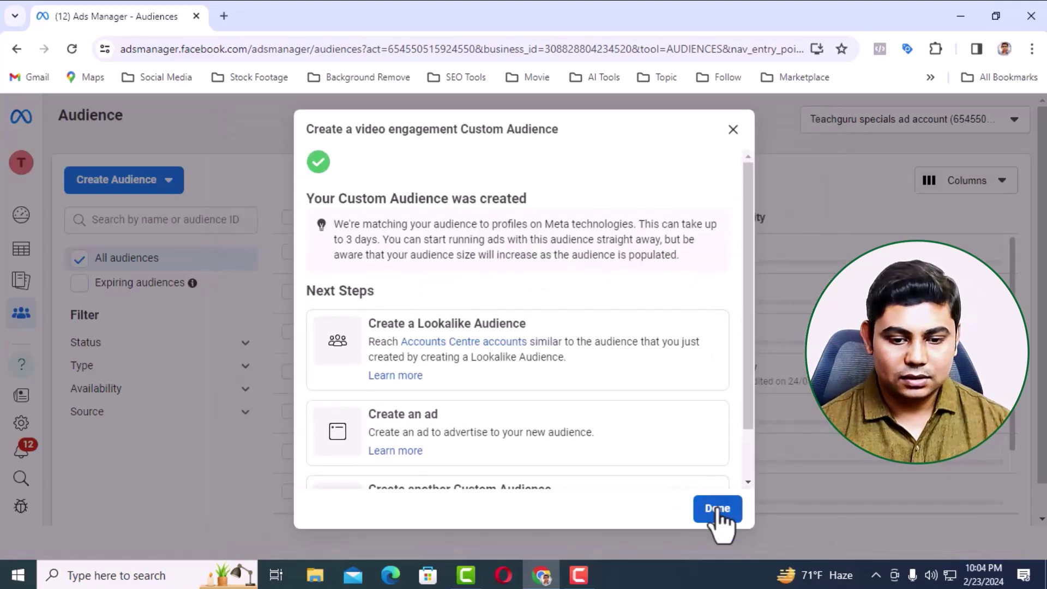
pyautogui.click(717, 507)
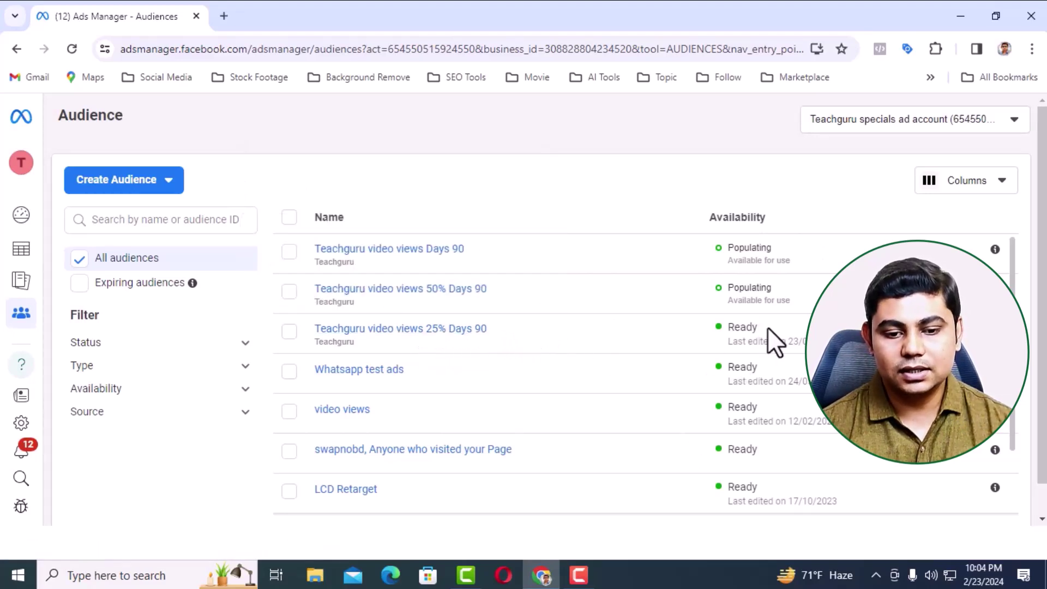
# - Check the availability status of the "Teachguru video views 25% Days 90" audience in the list
pyautogui.moveTo(767, 327); pyautogui.dragTo(714, 328)
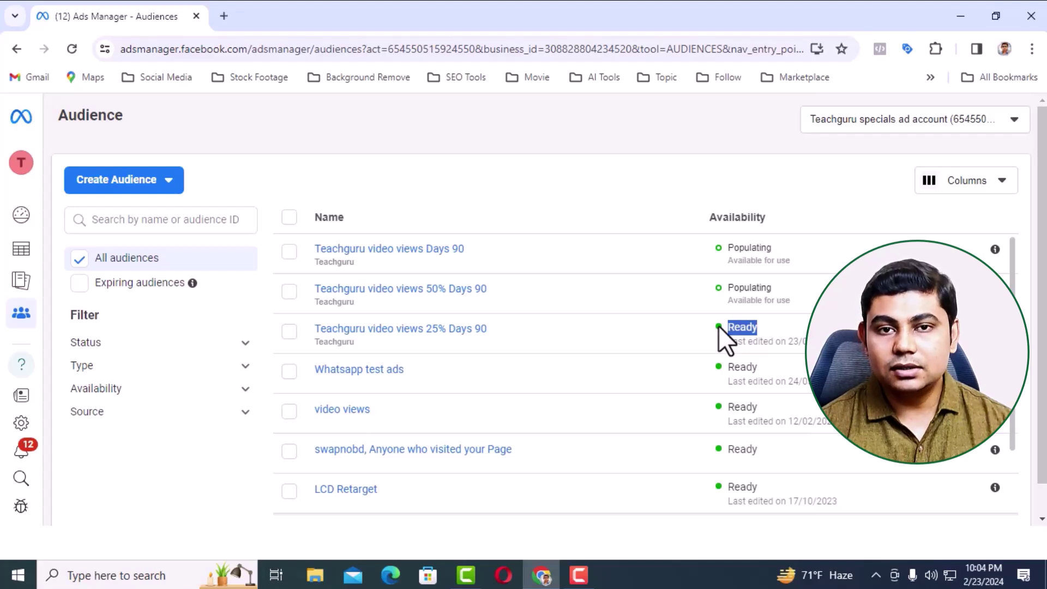
pyautogui.click(702, 326)
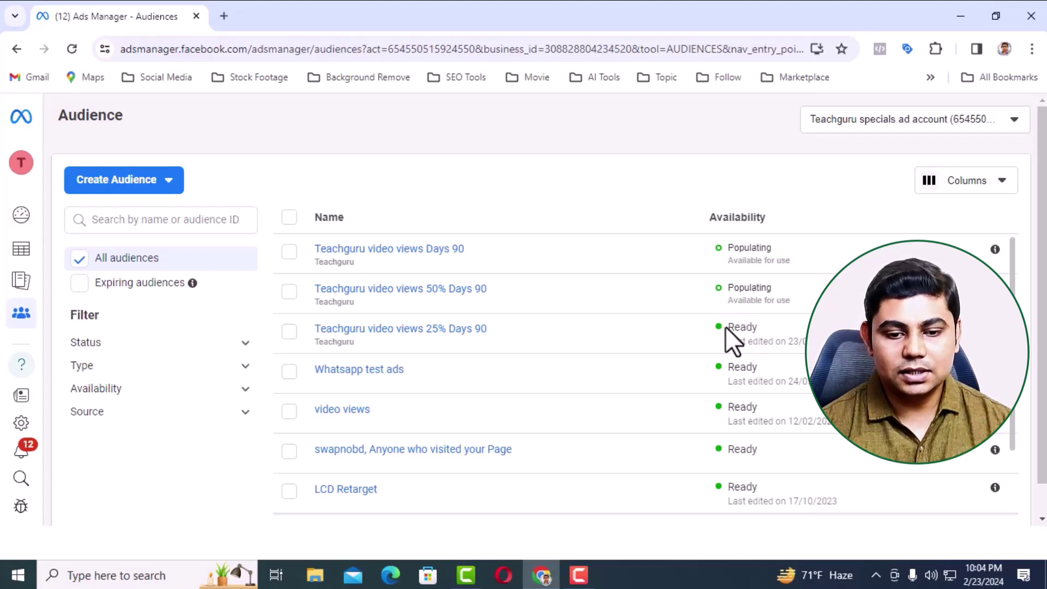